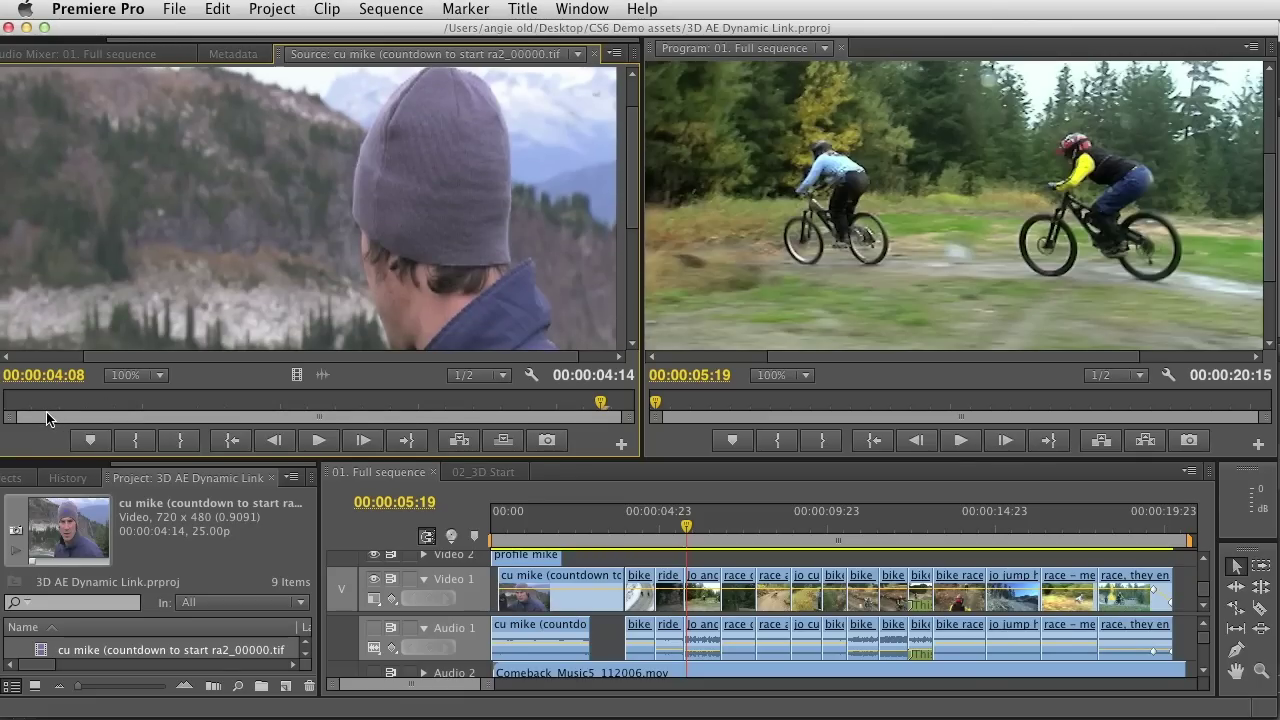
Scrub back through the cu mike clip in Premiere to review earlier frames
left_click_drag(82, 403, 571, 417)
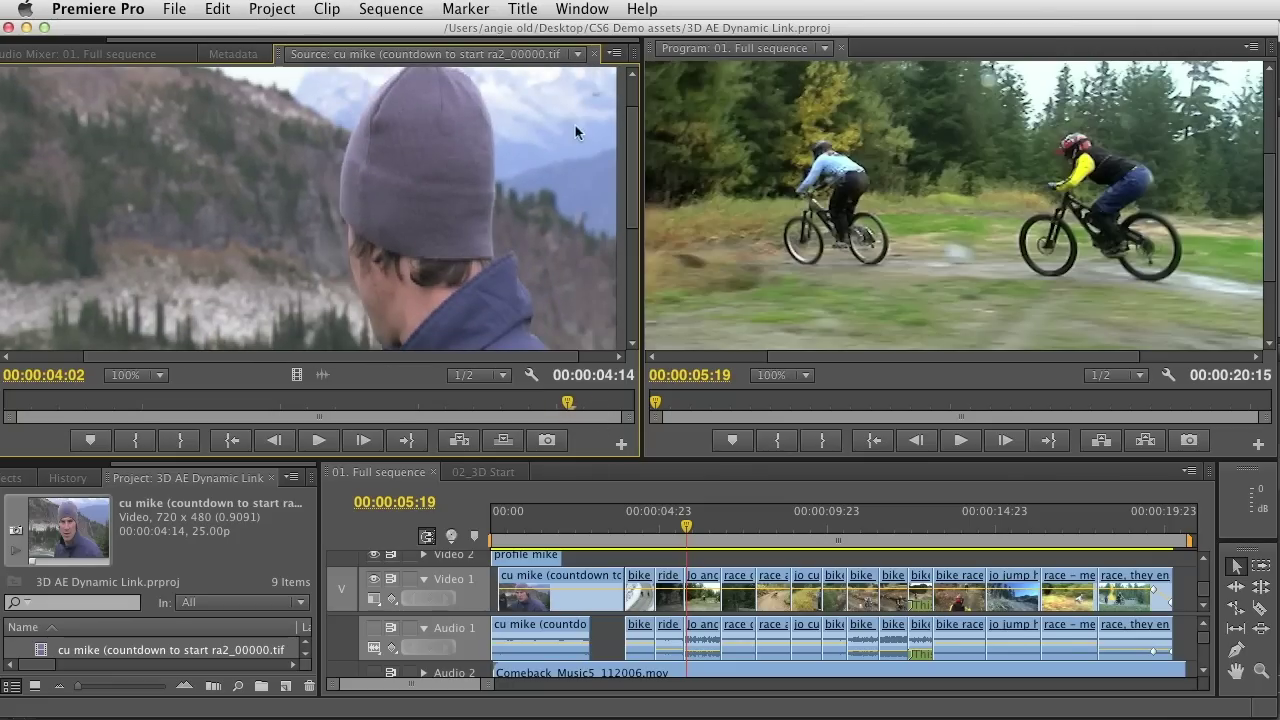
mouse_move(567, 407)
left_mouse_down()
mouse_move(431, 374)
mouse_move(568, 385)
left_mouse_up()
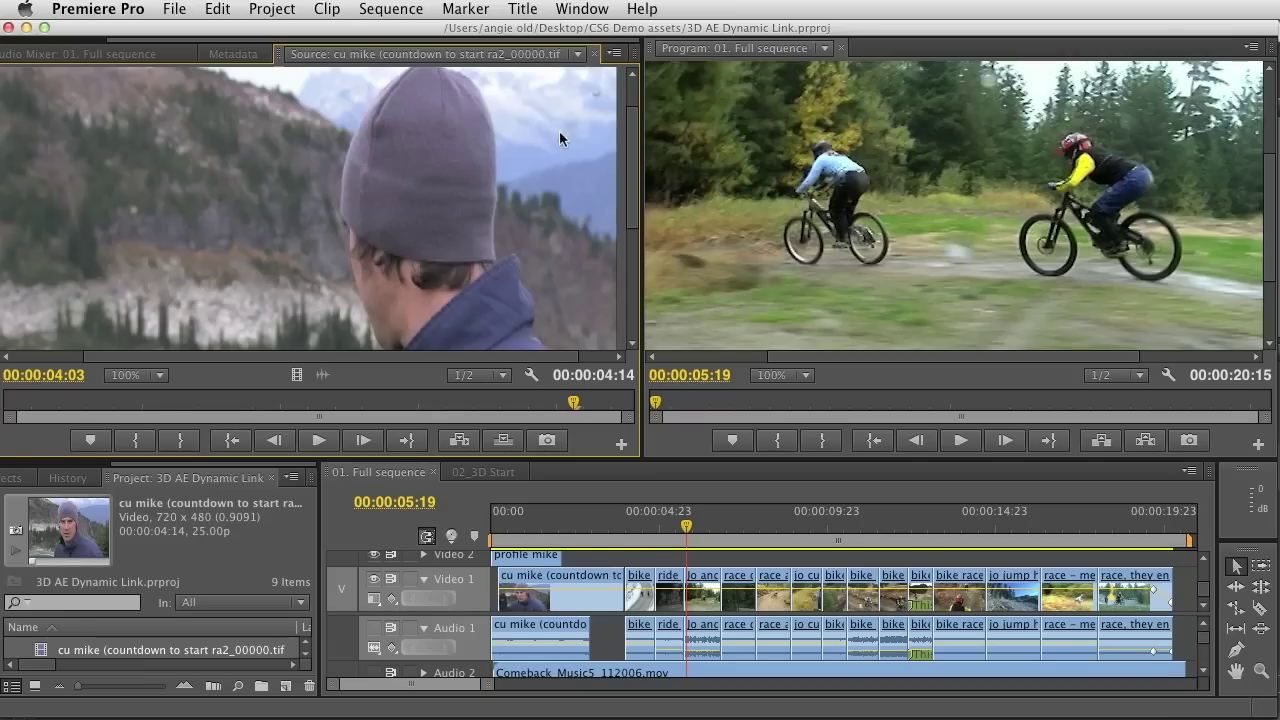
mouse_move(569, 403)
left_mouse_down()
mouse_move(429, 403)
mouse_move(563, 403)
left_mouse_up()
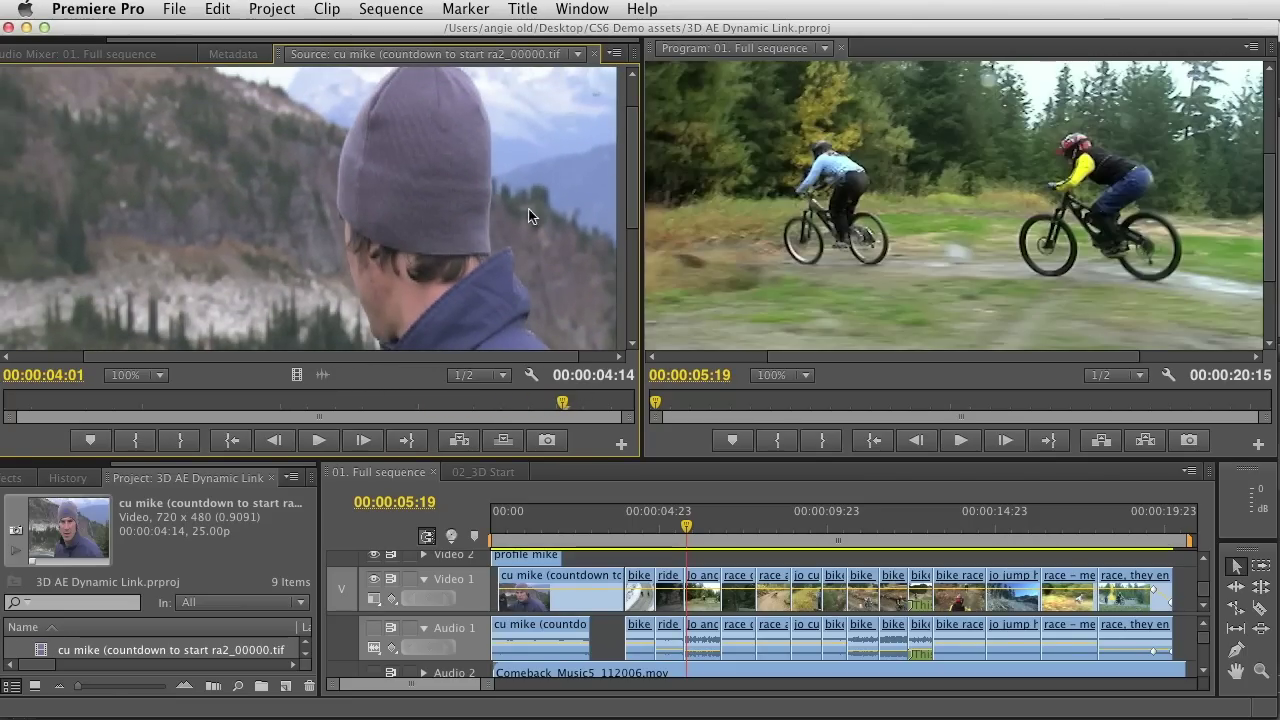
Send the cu mike clip's frame to Photoshop with Edit > Edit Original
left_click(88, 652)
left_click(88, 652)
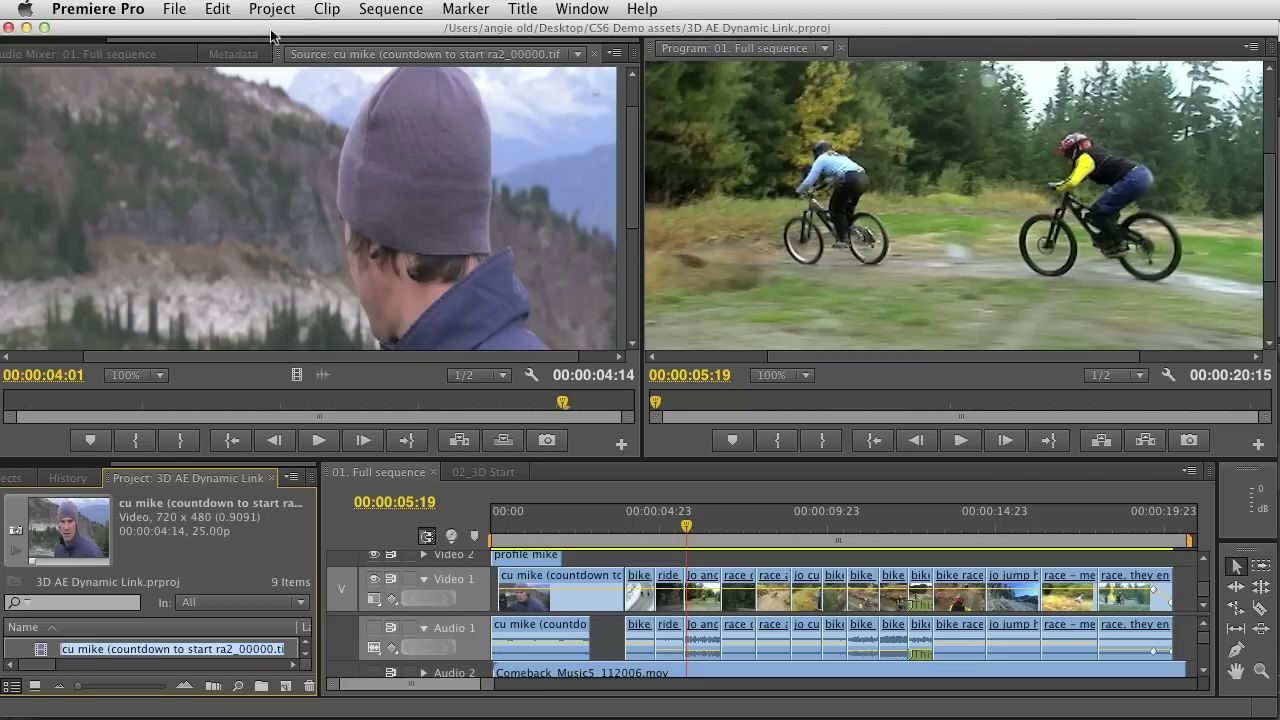
left_click(221, 12)
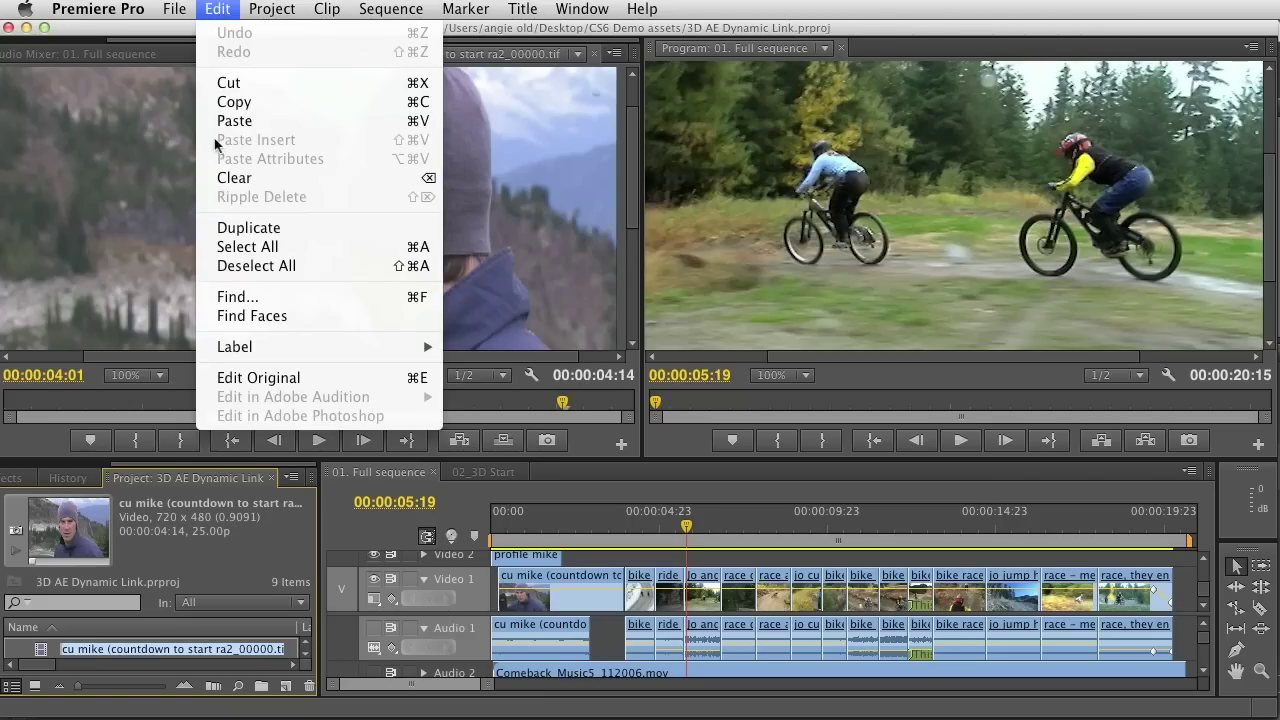
left_click(243, 379)
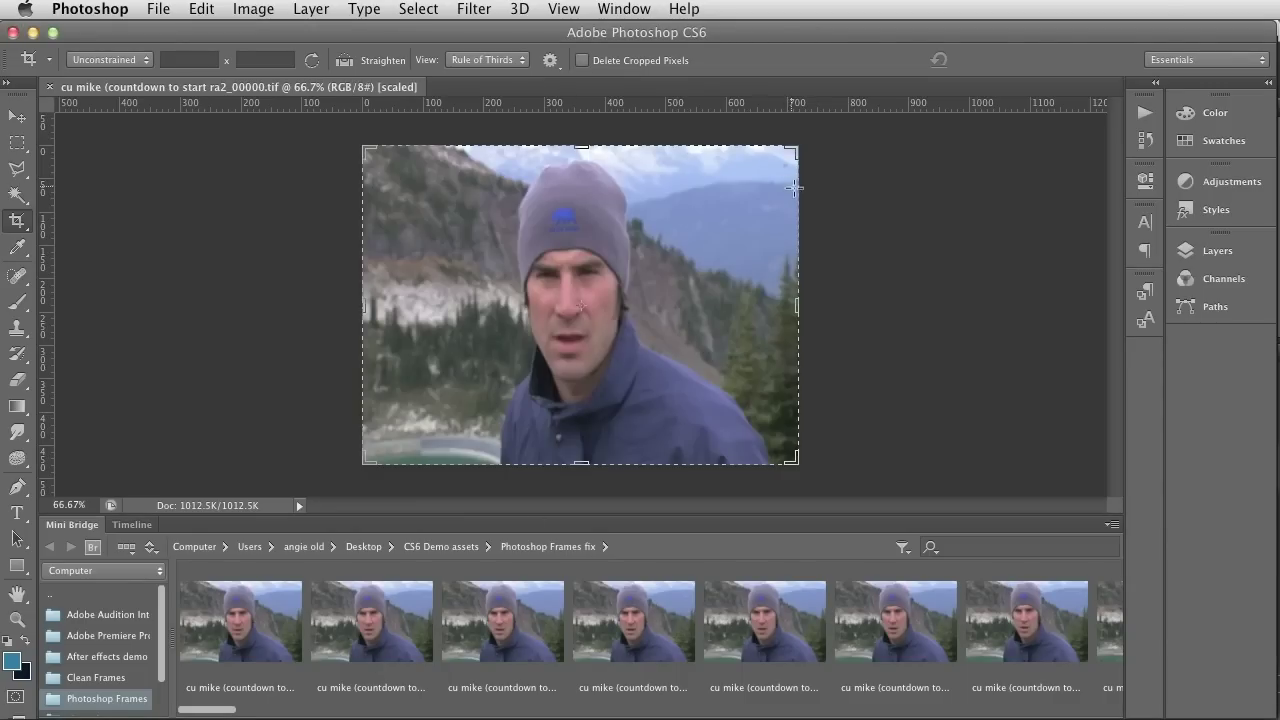
View the frame at actual size, show Actions with Image cleanup collapsed, and open the panel options
key("super+1")
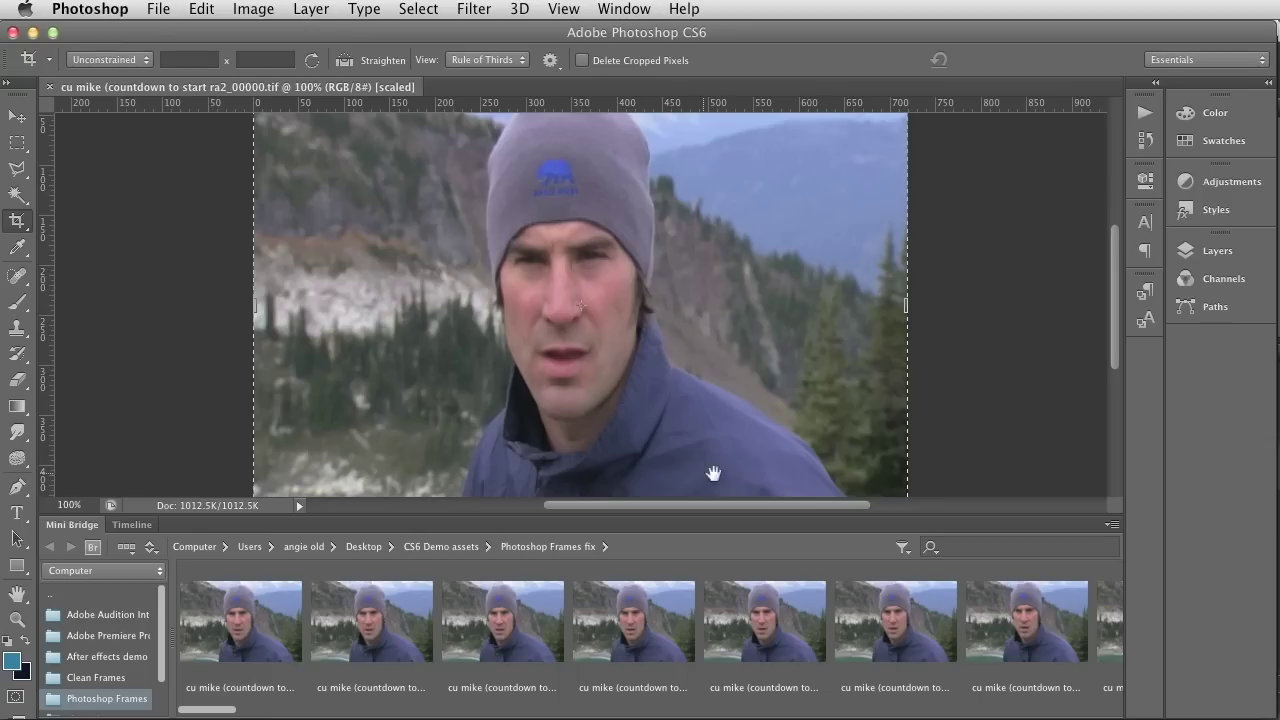
left_click_drag(777, 213, 665, 272)
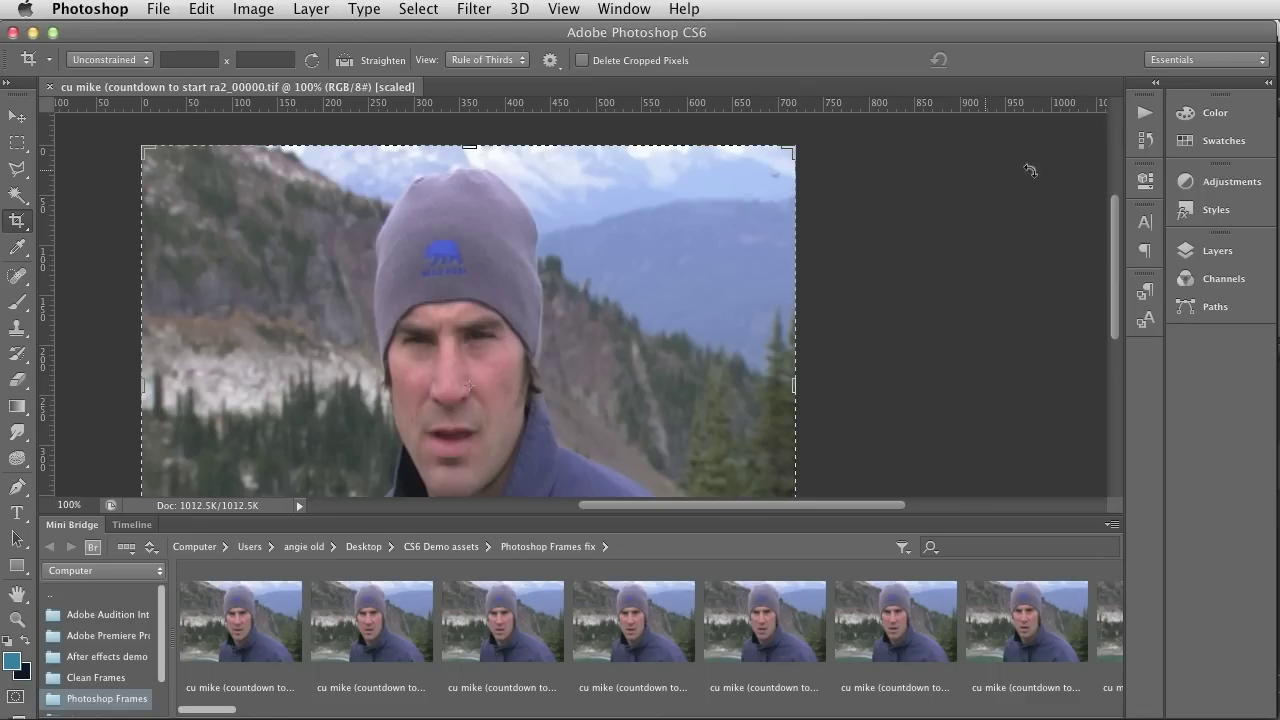
left_click(1146, 114)
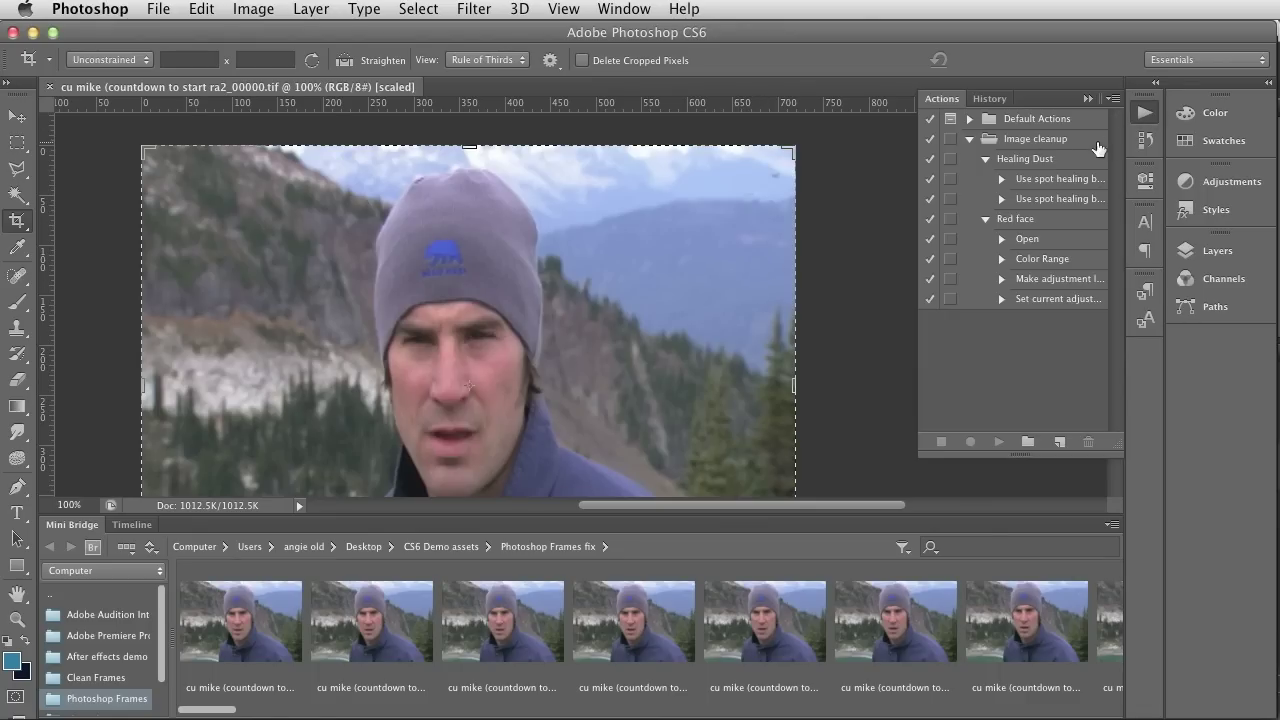
left_click(969, 139)
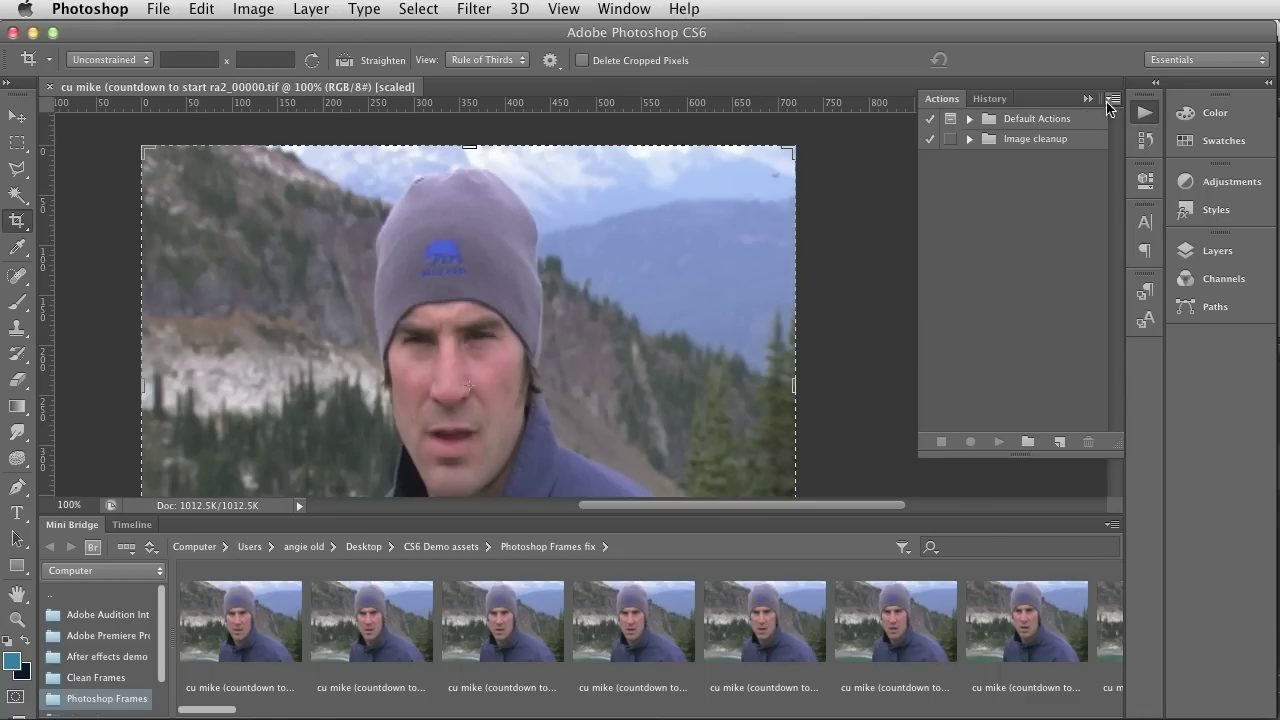
left_click(1111, 102)
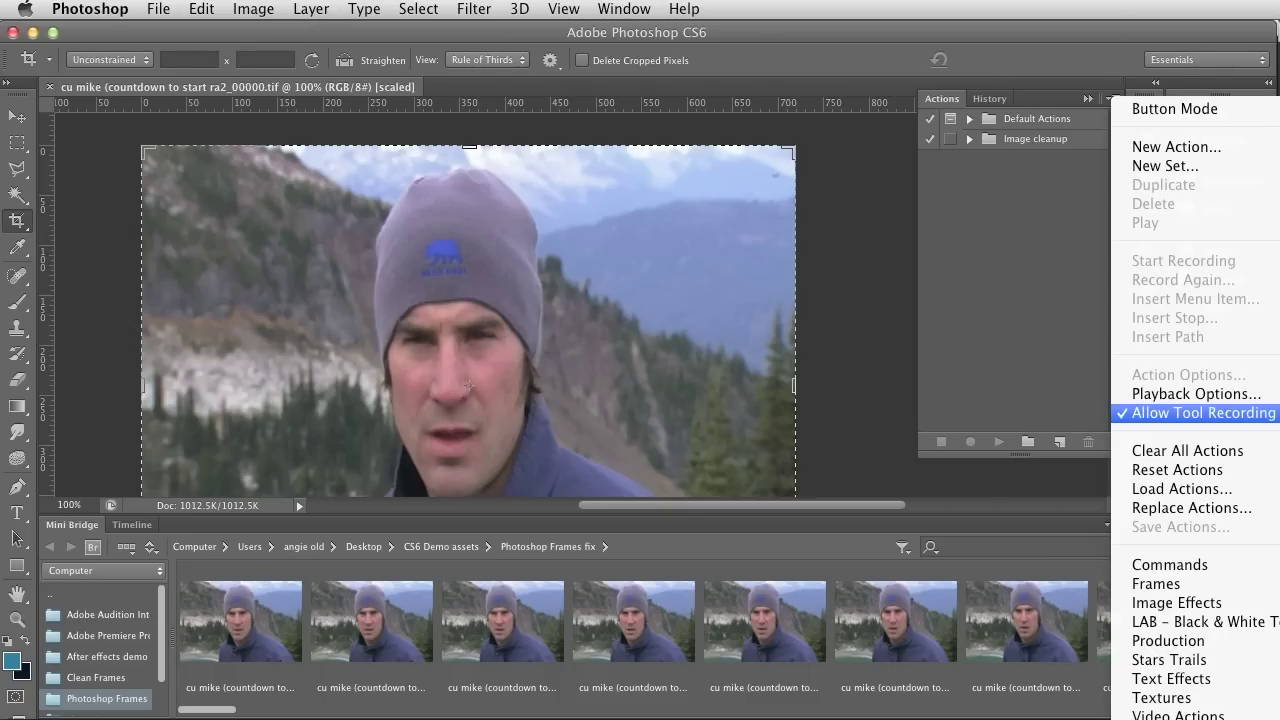
Create a 'Heal dust brush' action in the Image cleanup set and begin recording it
left_click(1000, 265)
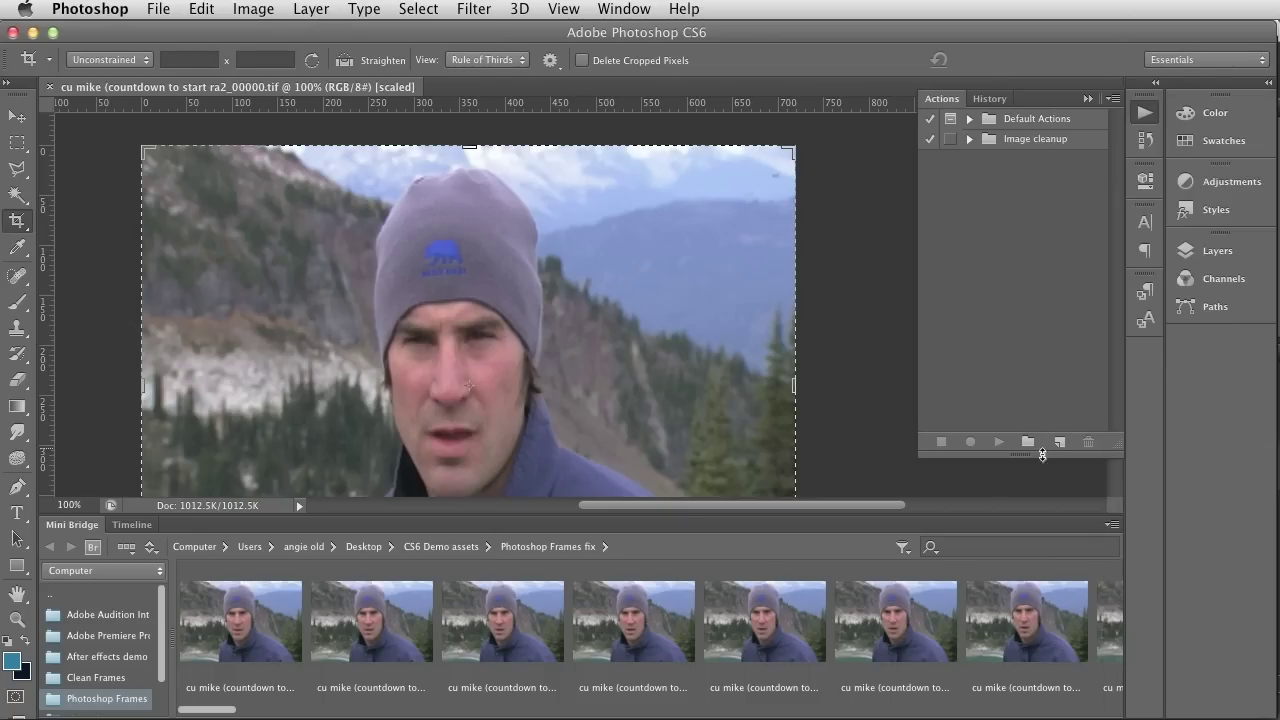
left_click(1059, 441)
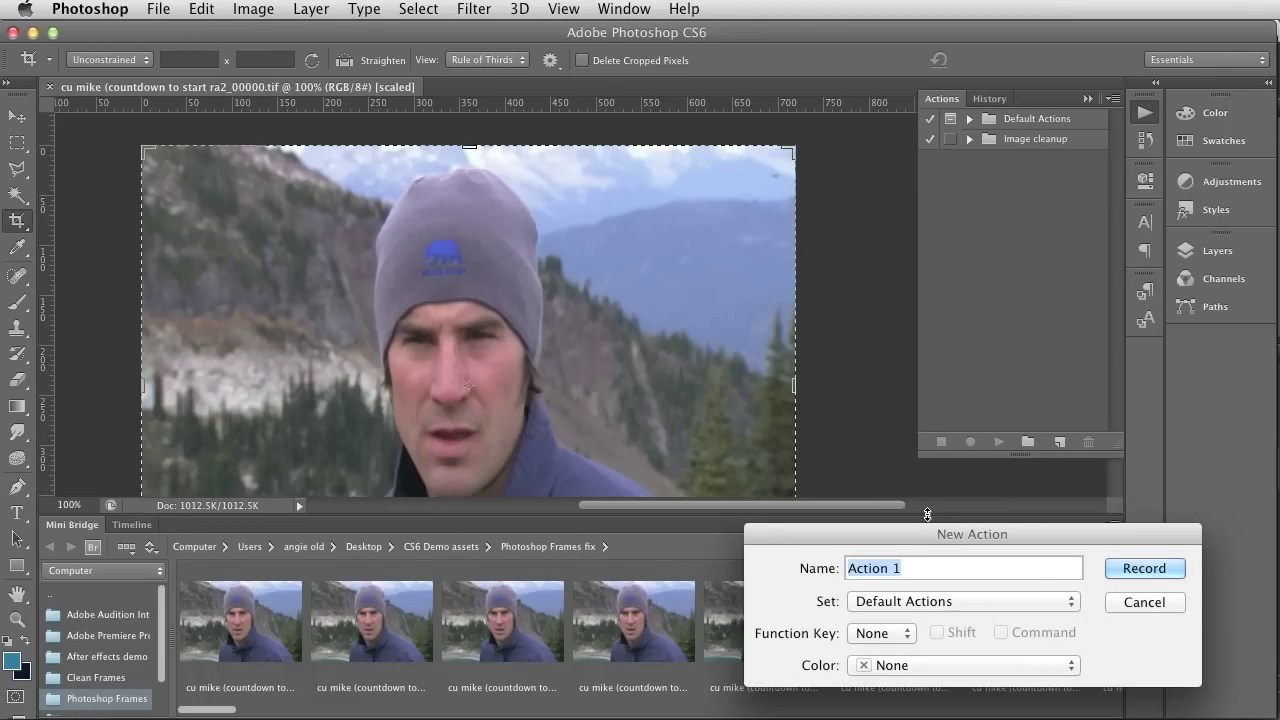
type("Heal ")
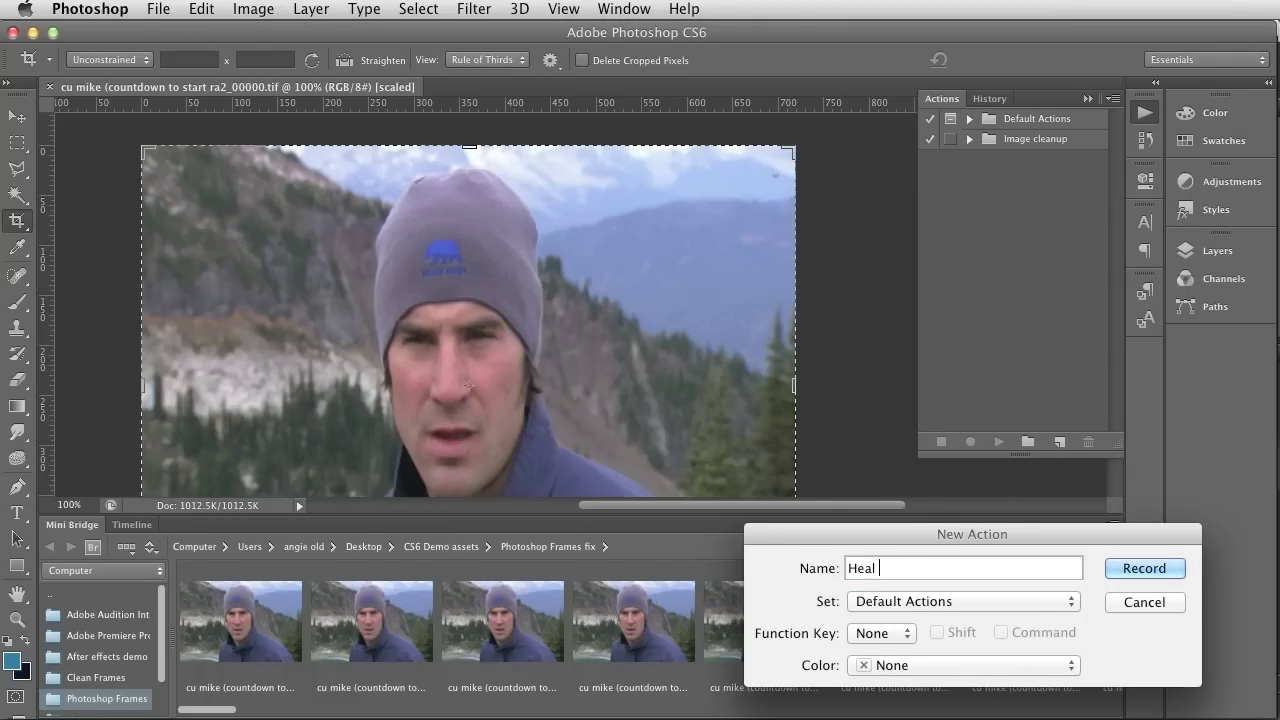
type("dust brush")
left_click(1002, 602)
left_click(1005, 620)
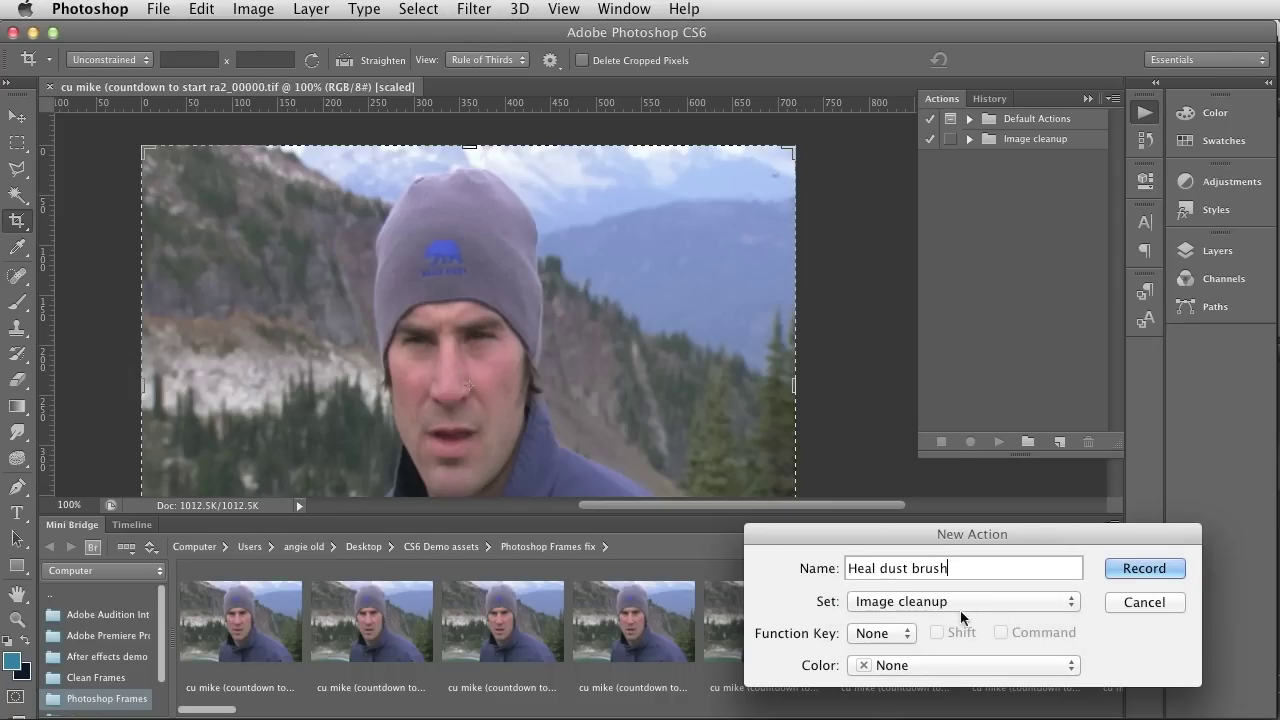
left_click(1140, 568)
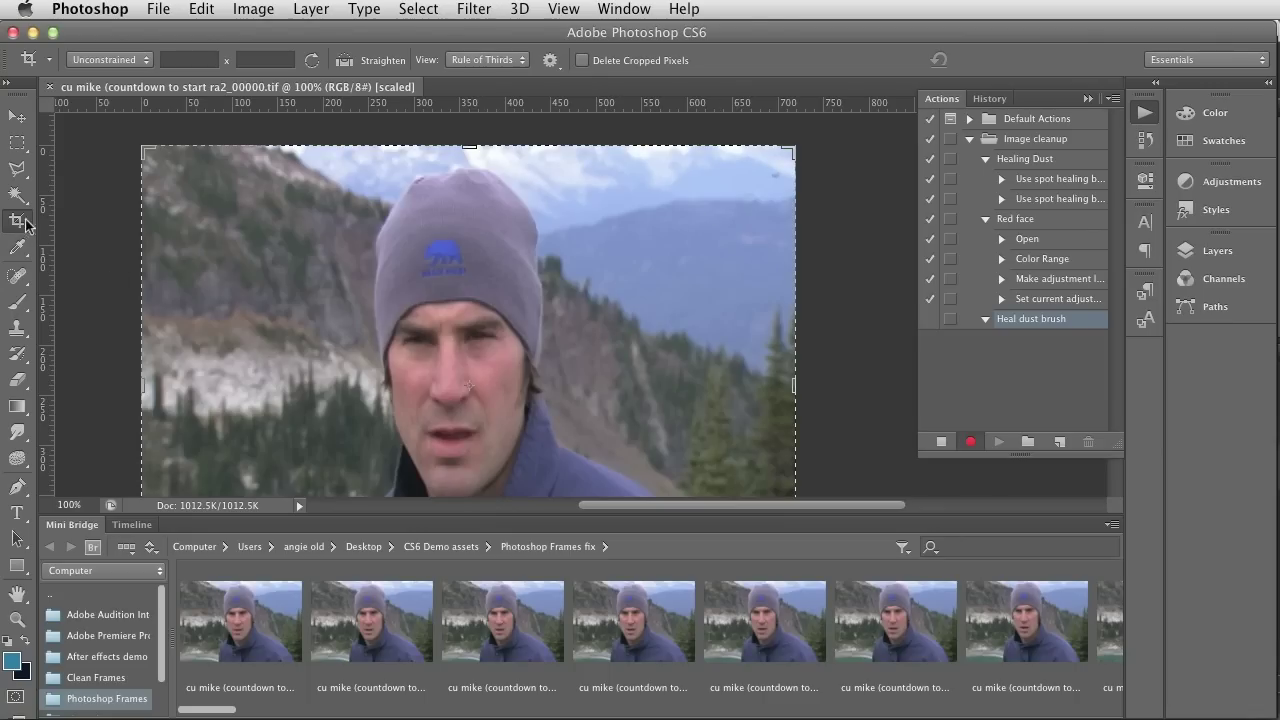
Use the Spot Healing Brush at 200% zoom on the sky, undoing the first heal
left_click(17, 276)
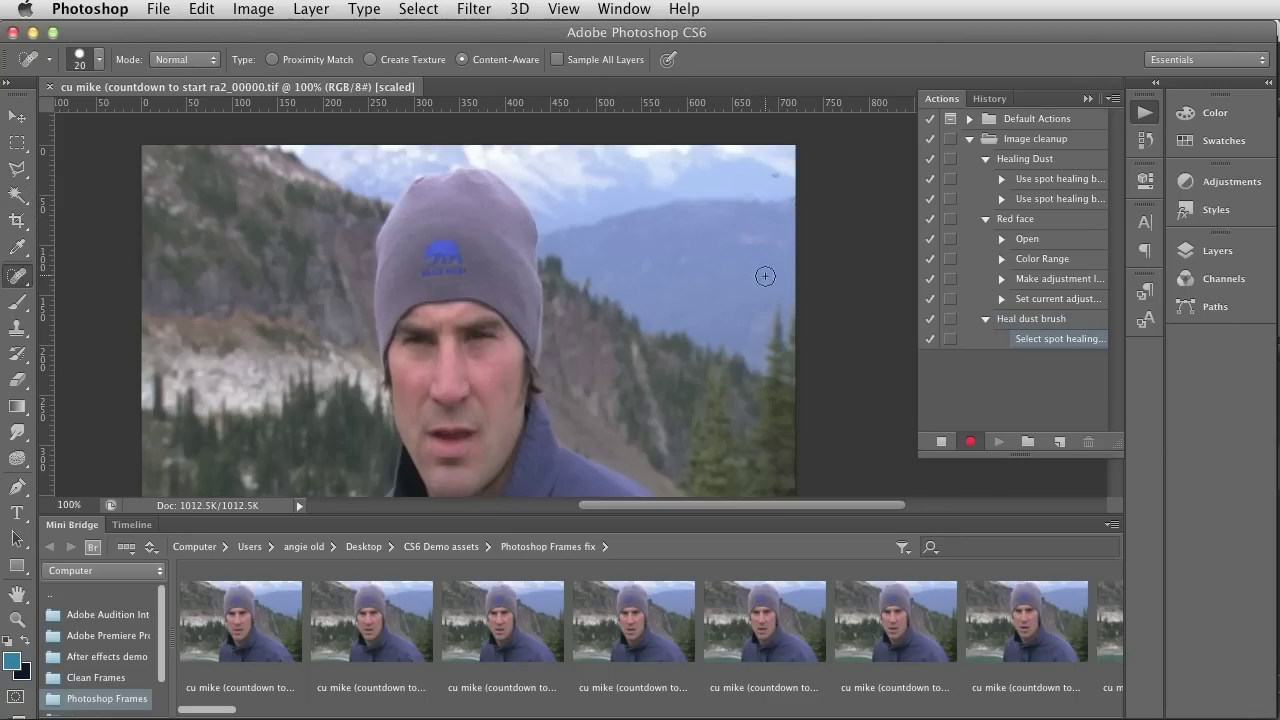
key("super+equal")
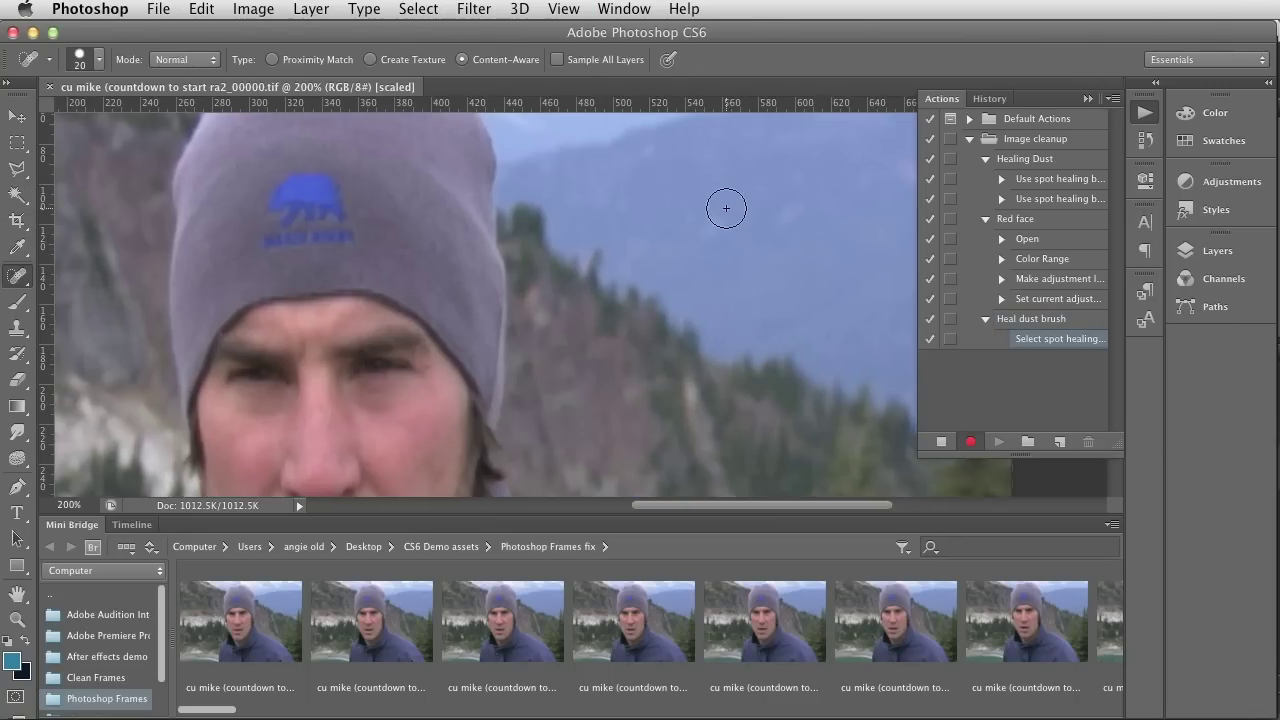
left_click_drag(737, 260, 506, 377)
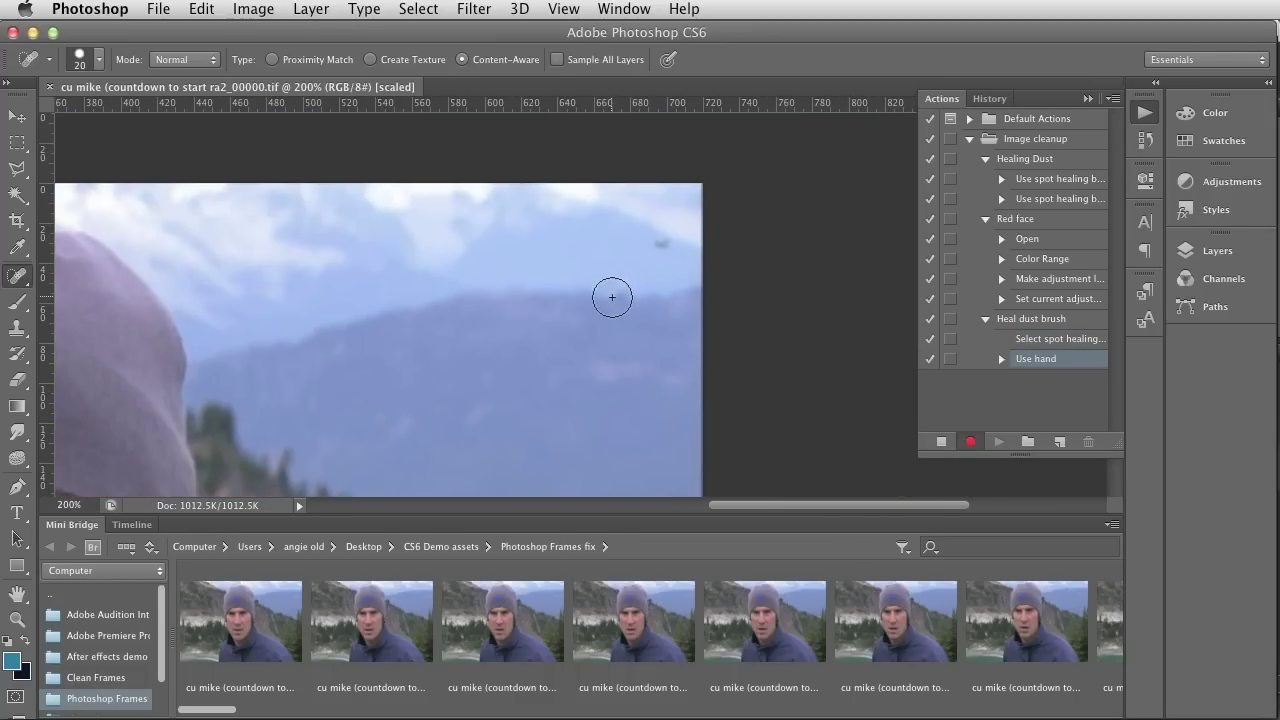
left_click(632, 264)
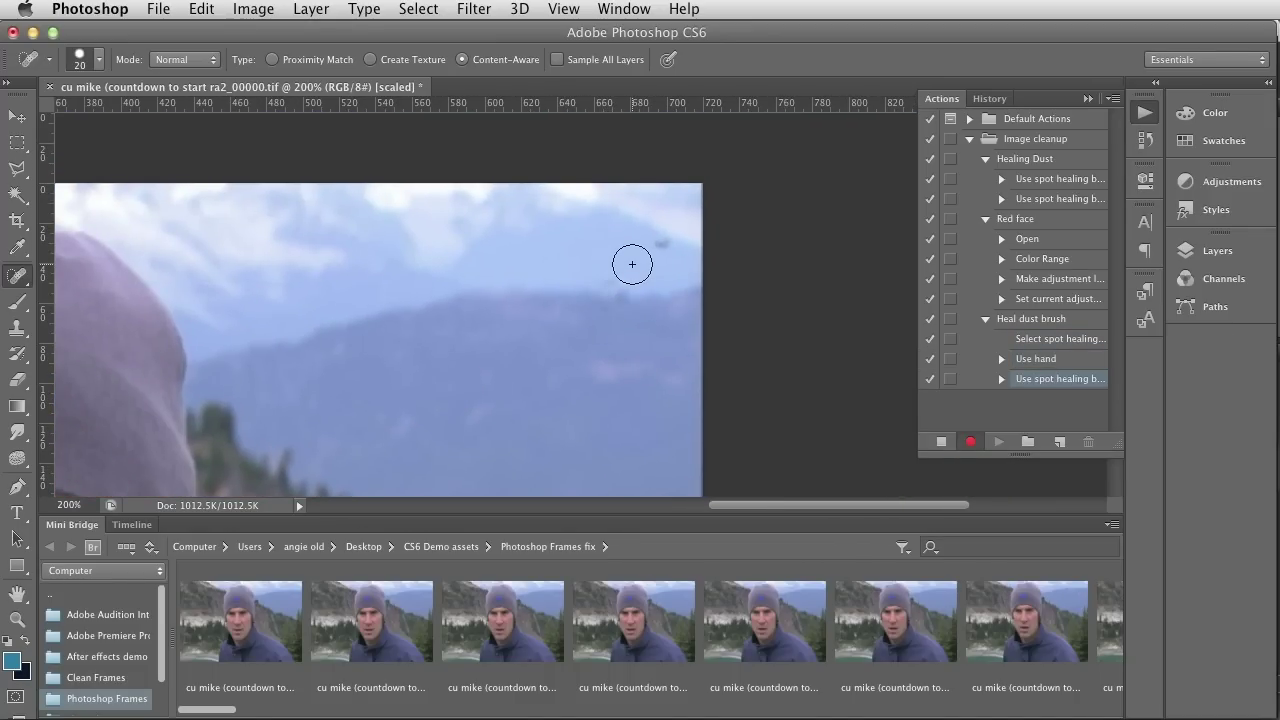
key("super+z")
Heal the sky dust specks with a size-15 brush, then stop recording
left_click(611, 295)
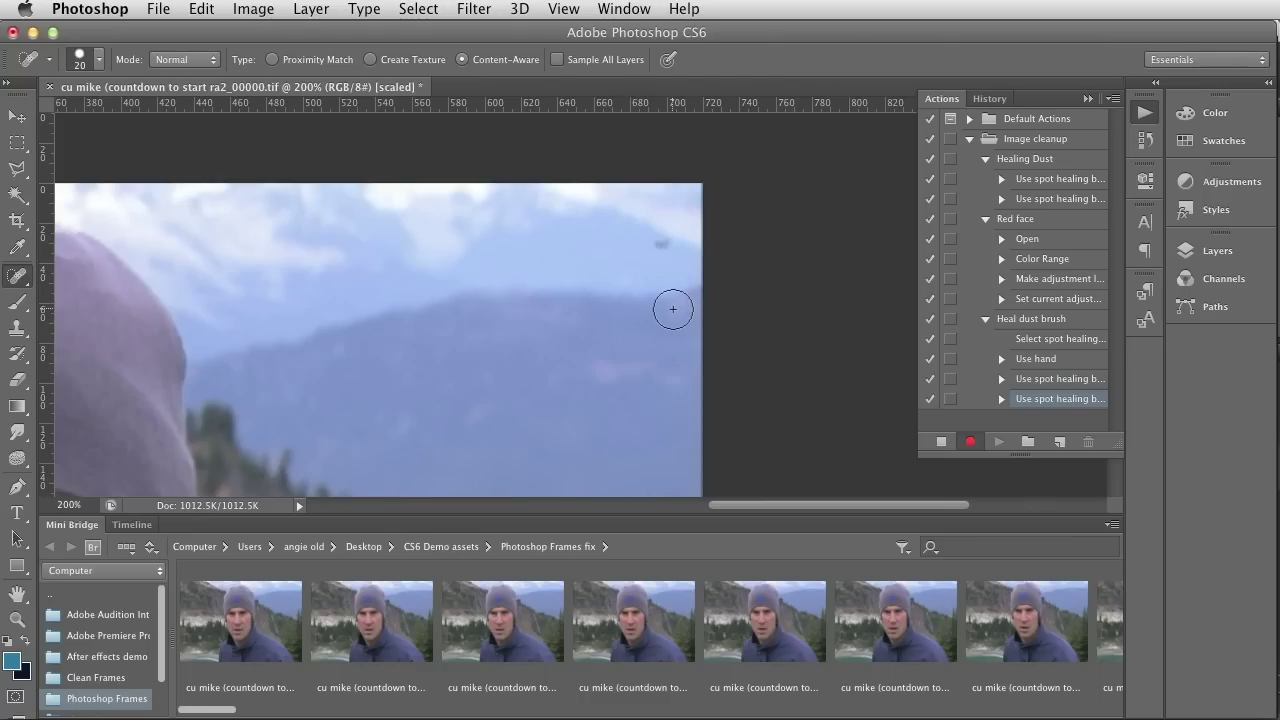
key("bracketleft")
key("bracketleft")
key("bracketright")
left_click(663, 244)
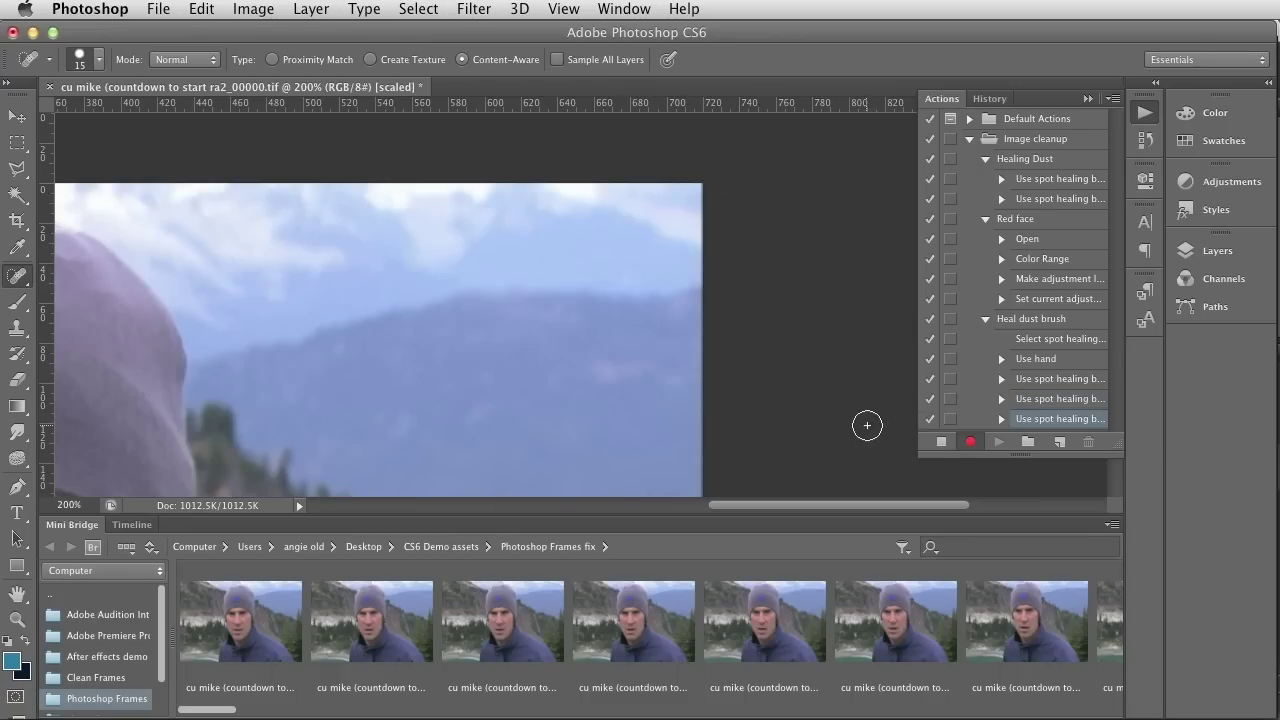
left_click(941, 441)
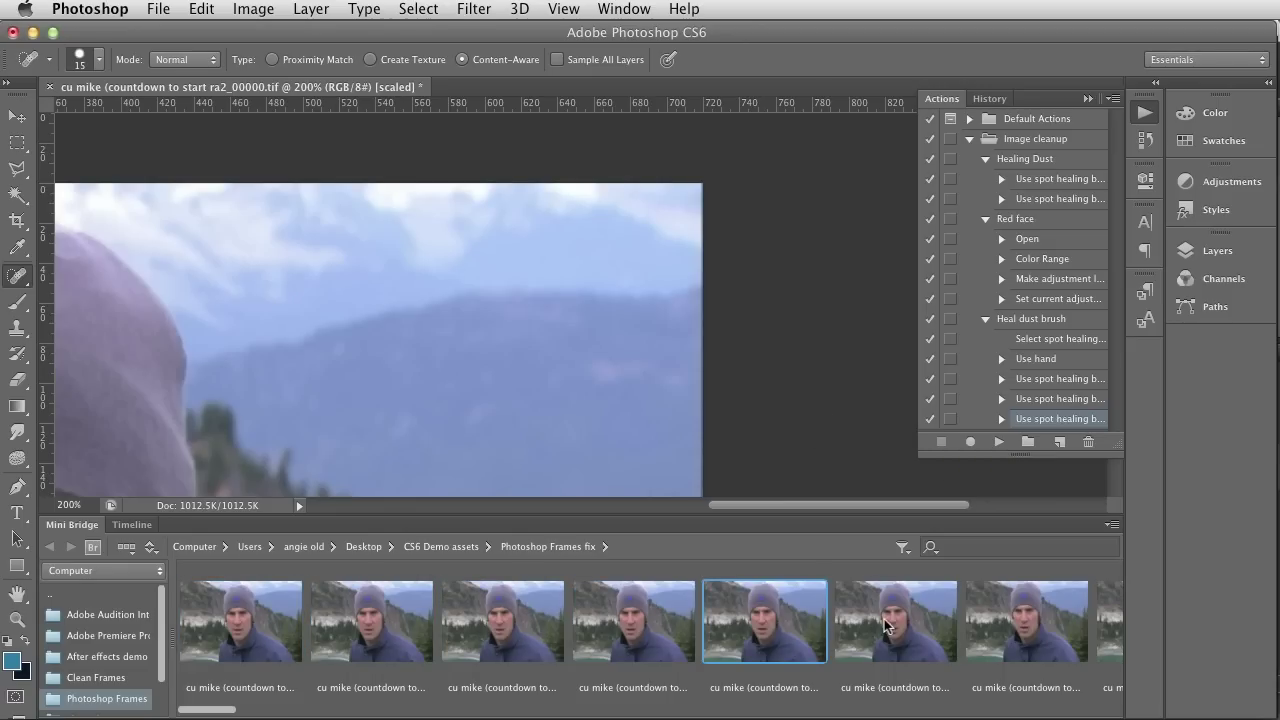
Reveal the first frame of the sequence in Adobe Bridge from Mini Bridge
left_click(1022, 632)
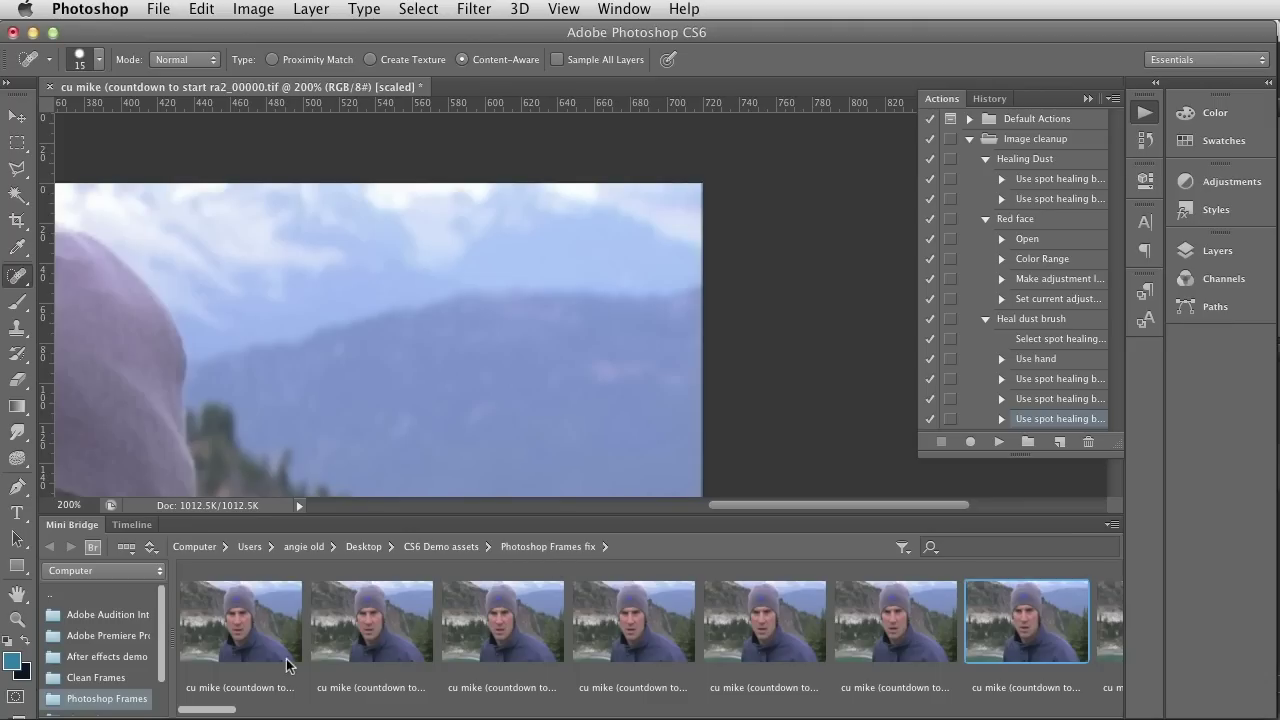
right_click(270, 638)
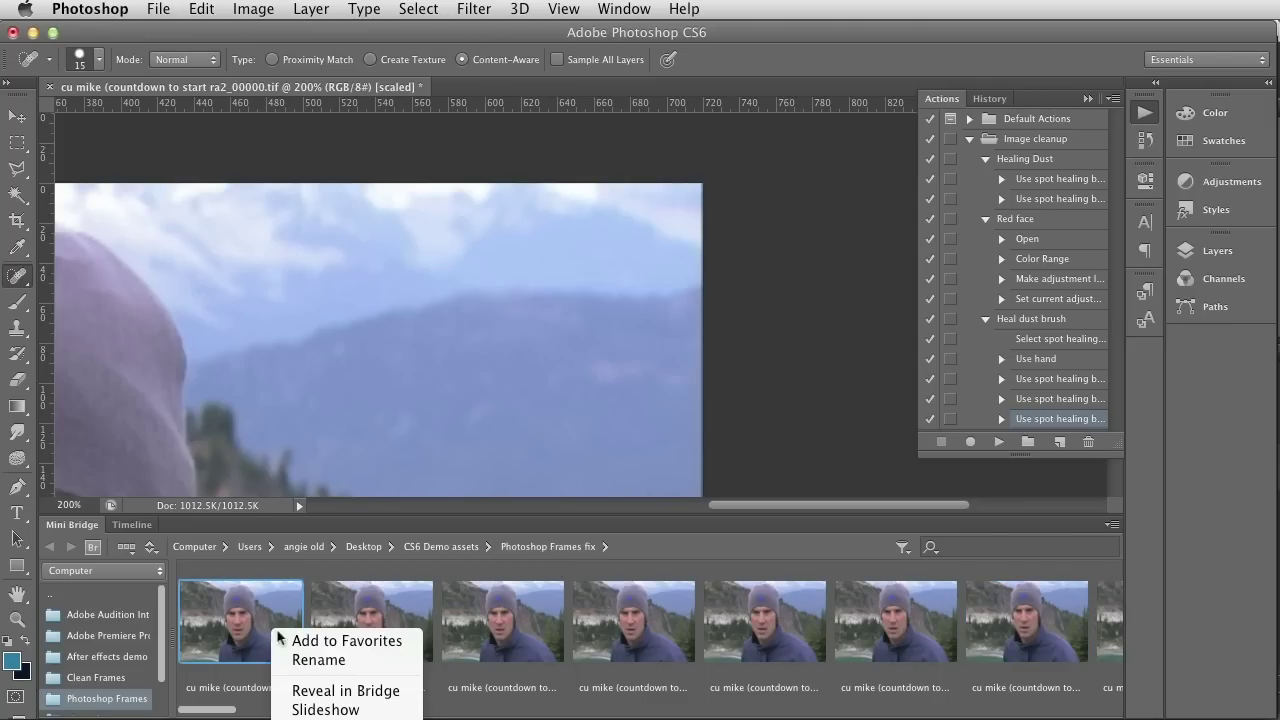
left_click(314, 694)
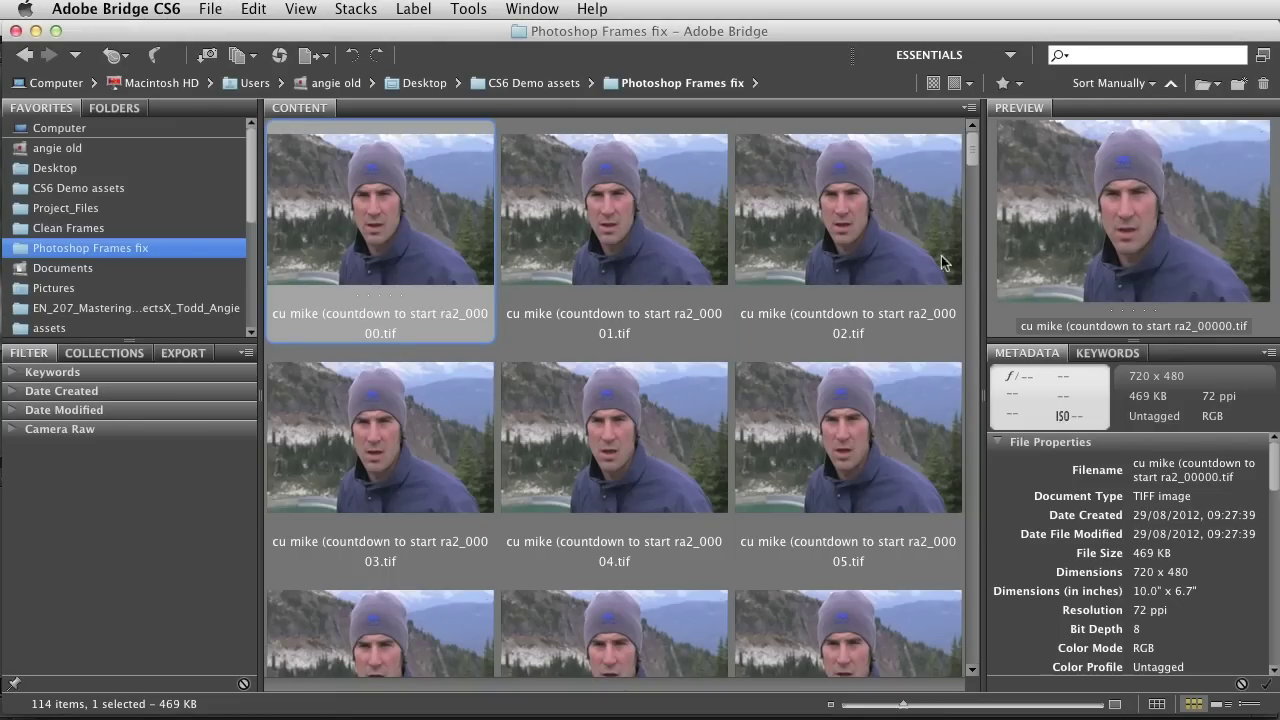
Select frames 00 through 08 and start Tools > Photoshop > Batch on them
left_click_drag(972, 160, 944, 140)
scroll(944, 140, "up", 2)
left_click(876, 610, "shift")
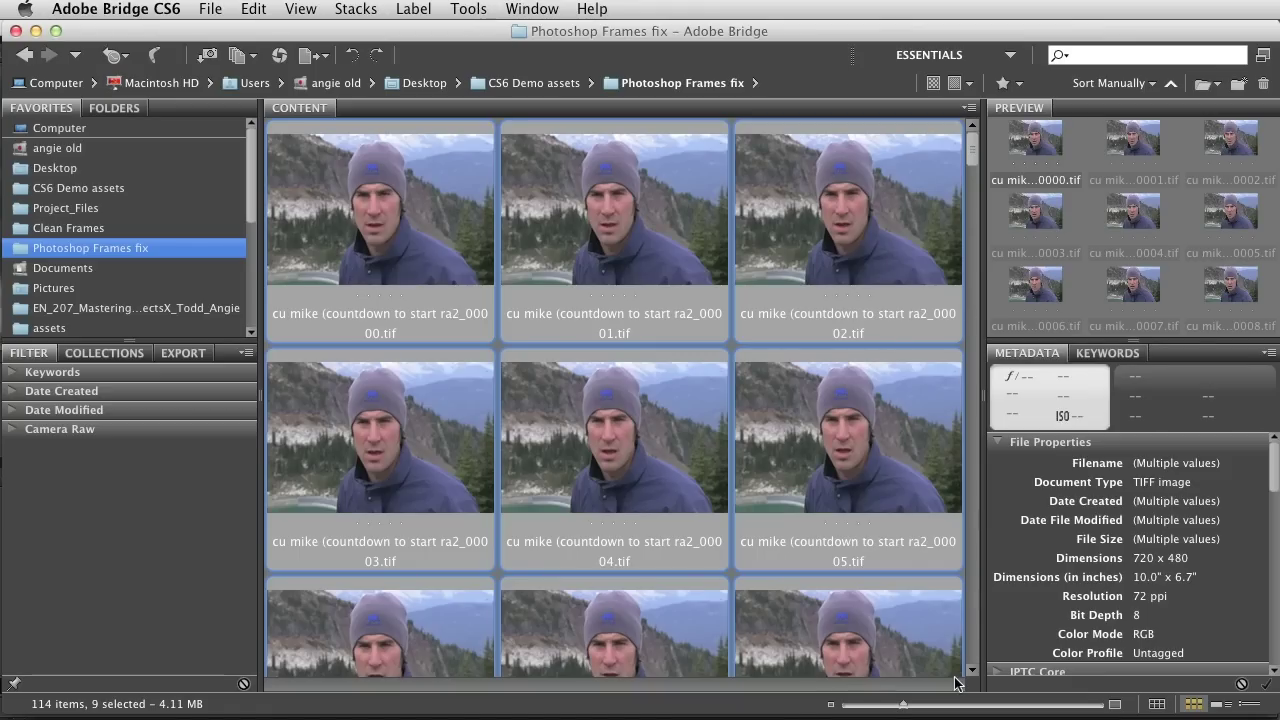
left_click(470, 9)
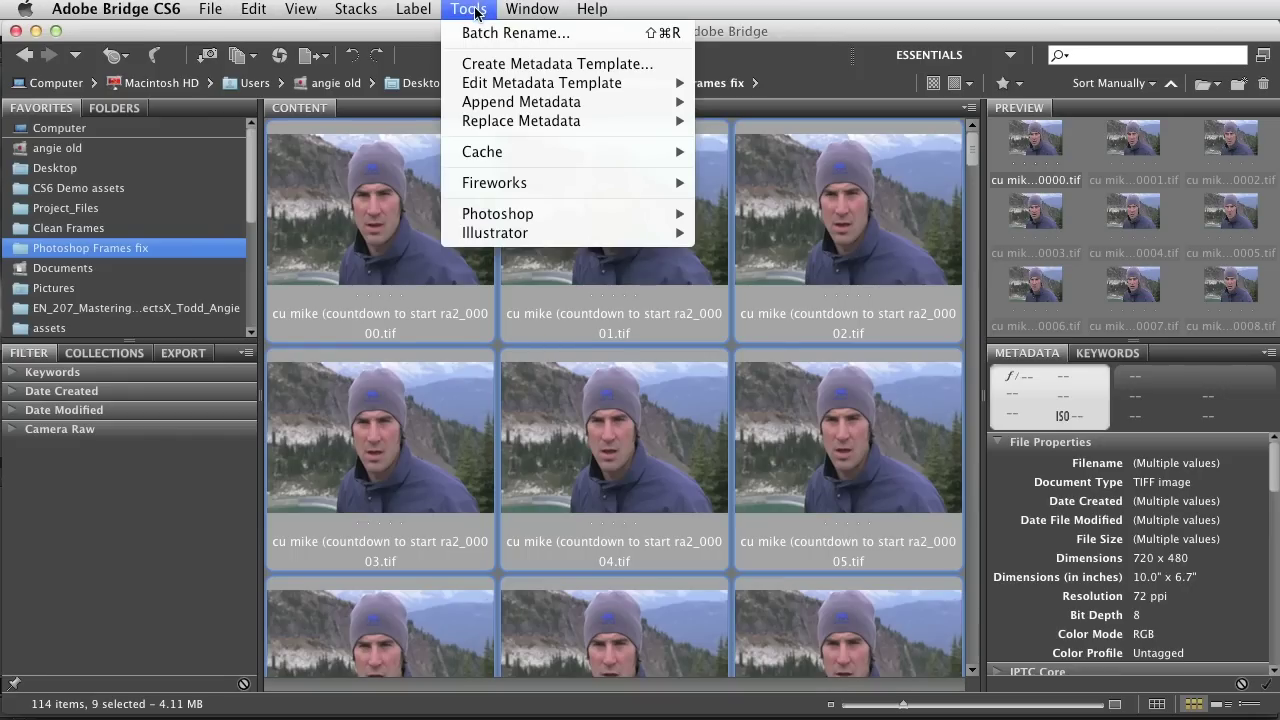
mouse_move(522, 216)
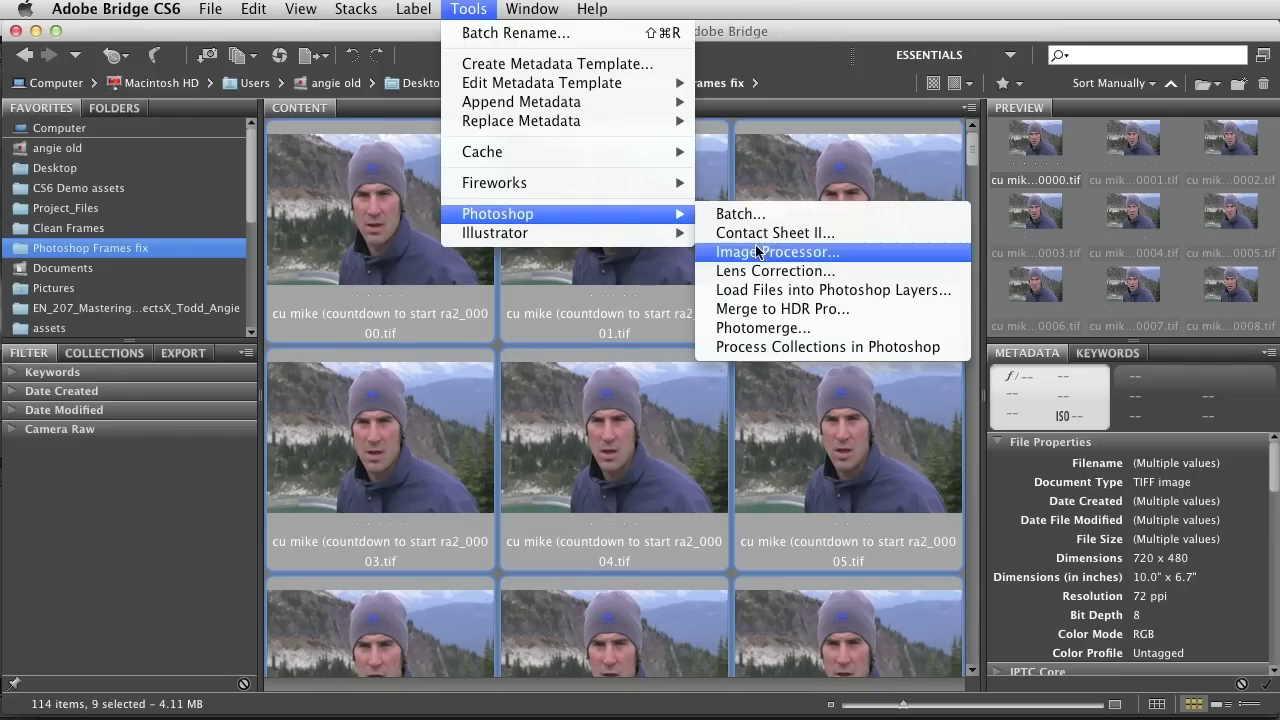
left_click(765, 216)
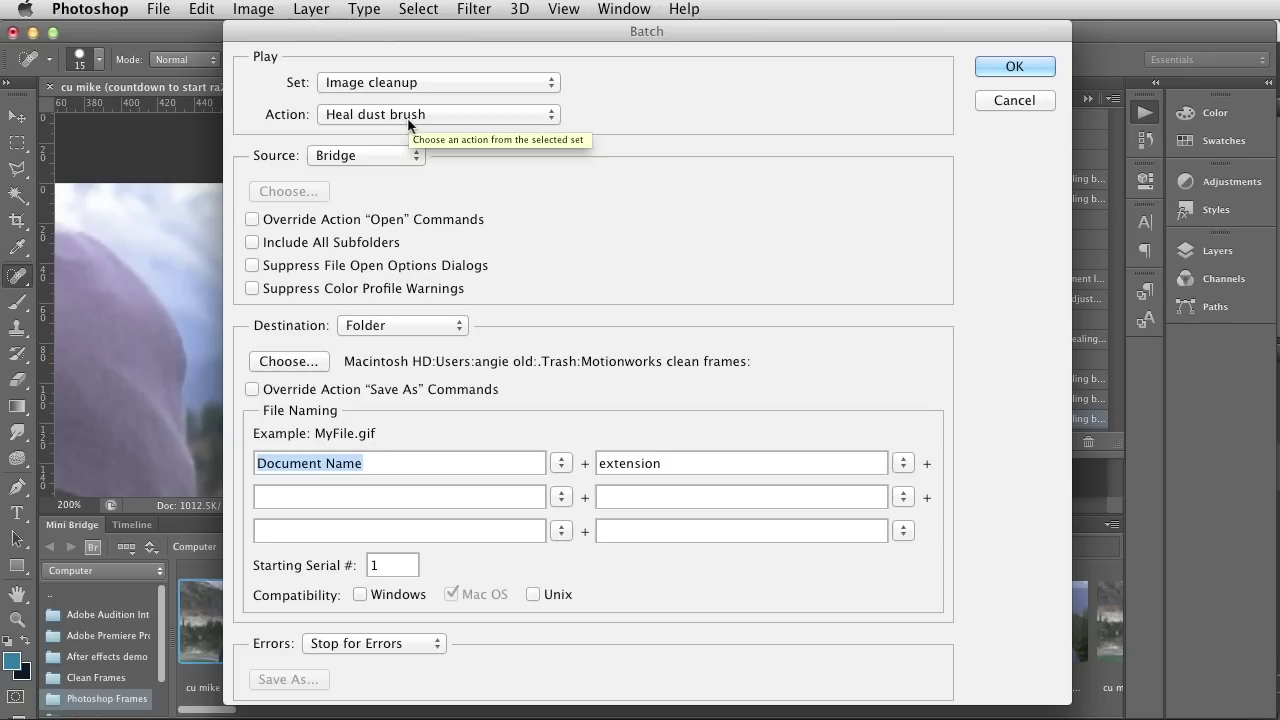
Set the Clean Frames destination folder and run the Heal dust brush batch
left_click(310, 364)
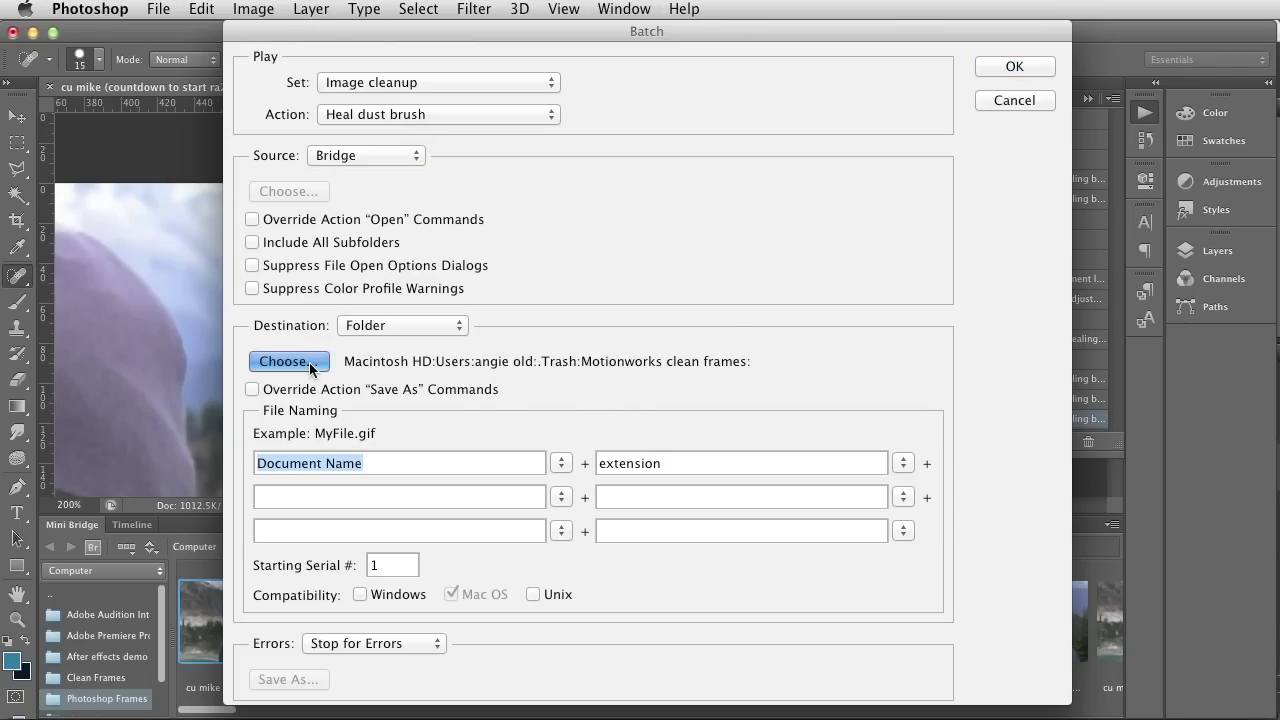
left_click_drag(309, 362, 577, 403)
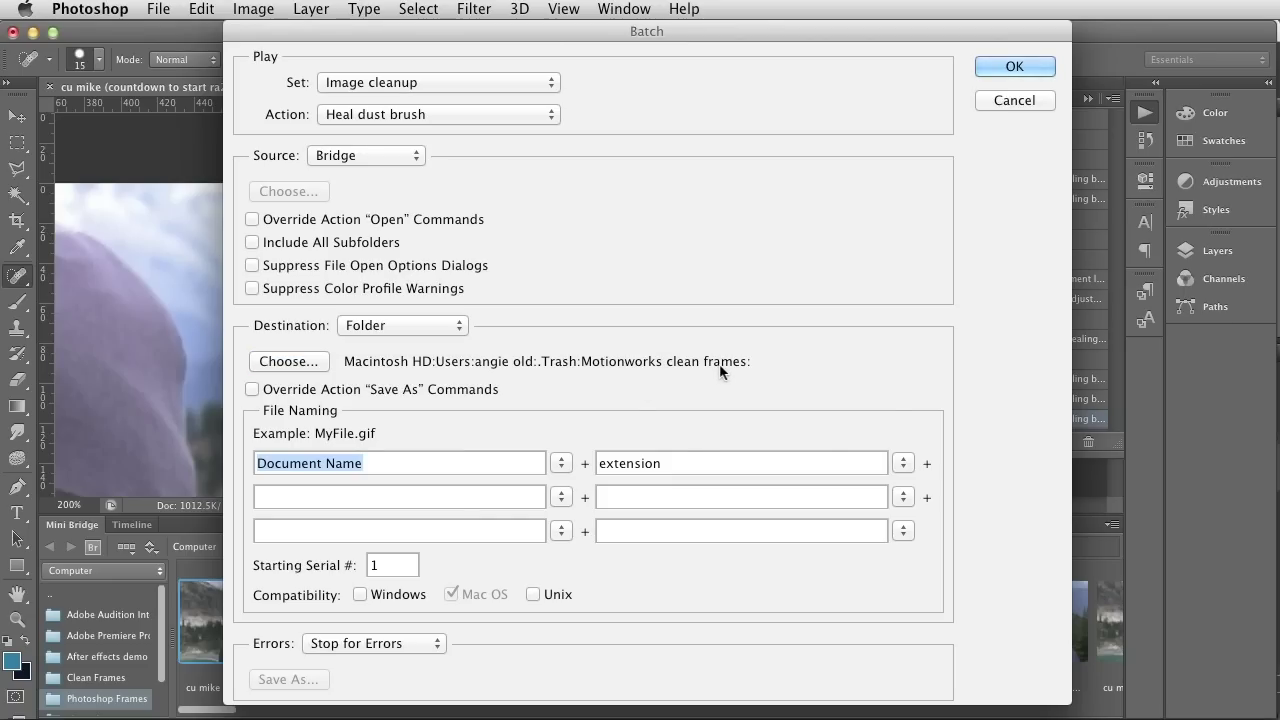
left_click(1014, 67)
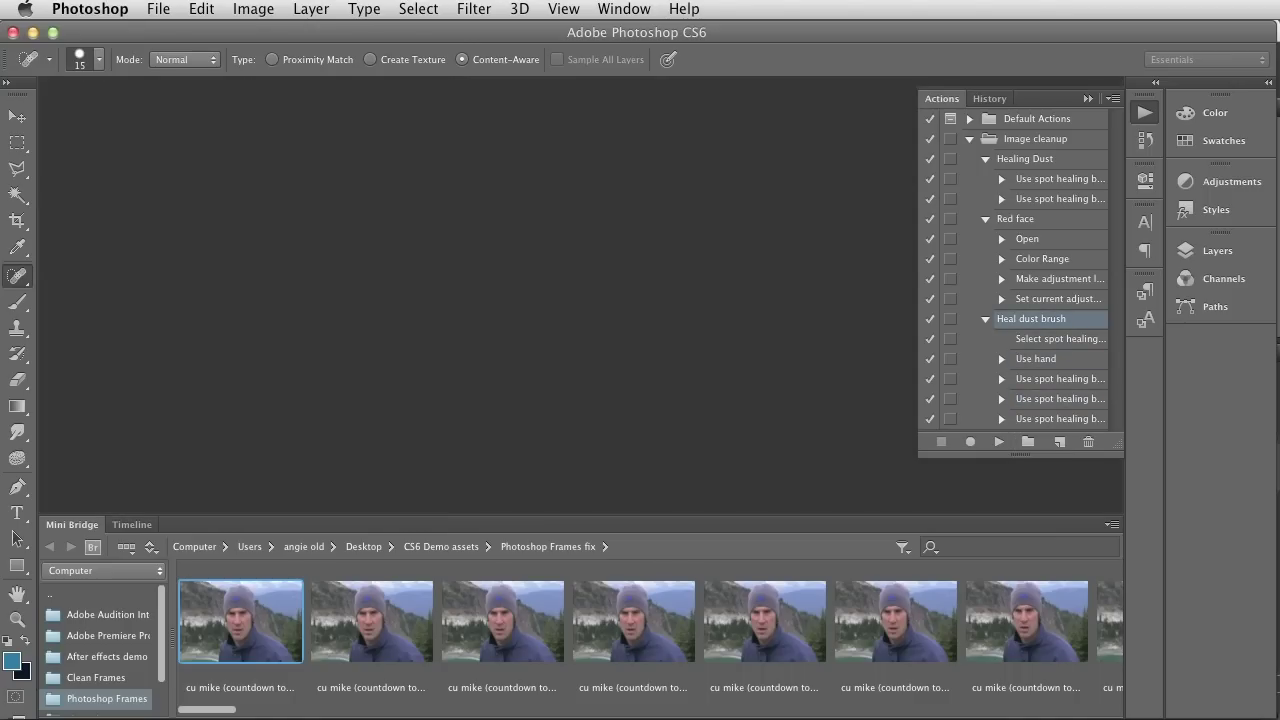
Reveal the frames in Bridge, open the Clean Frames folder, and select the first frame
right_click(222, 601)
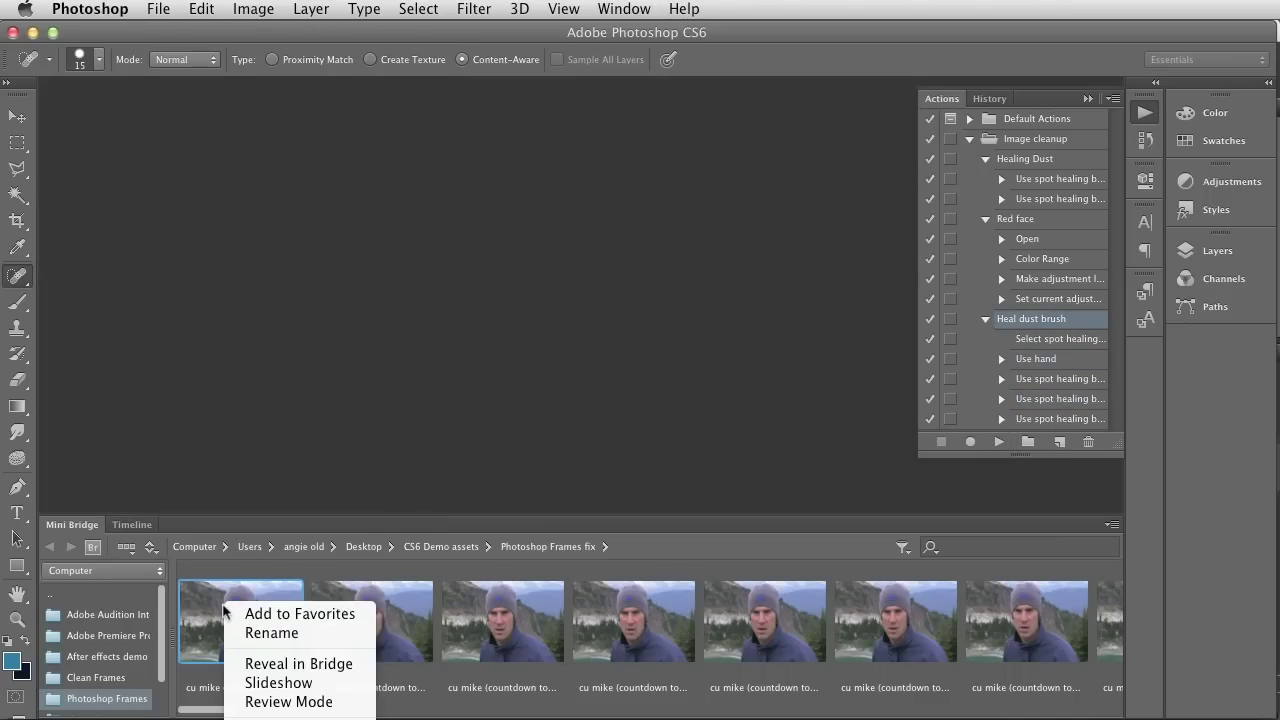
left_click(284, 664)
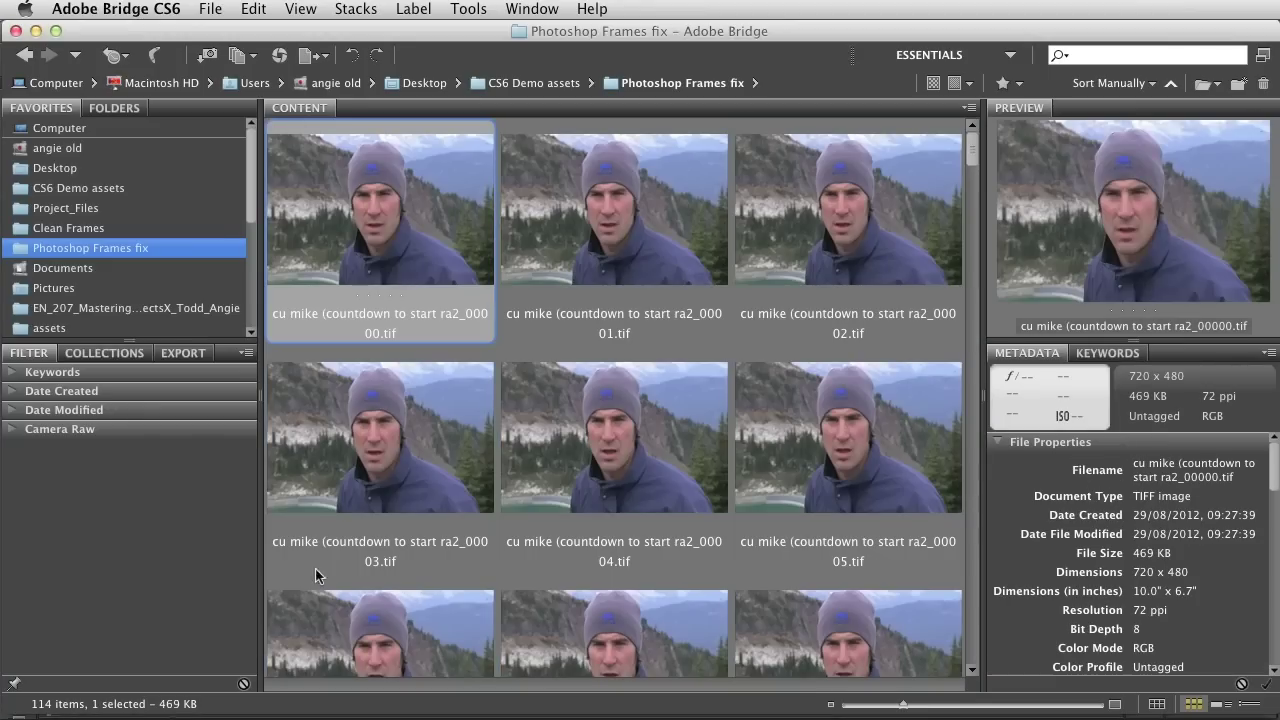
left_click(81, 229)
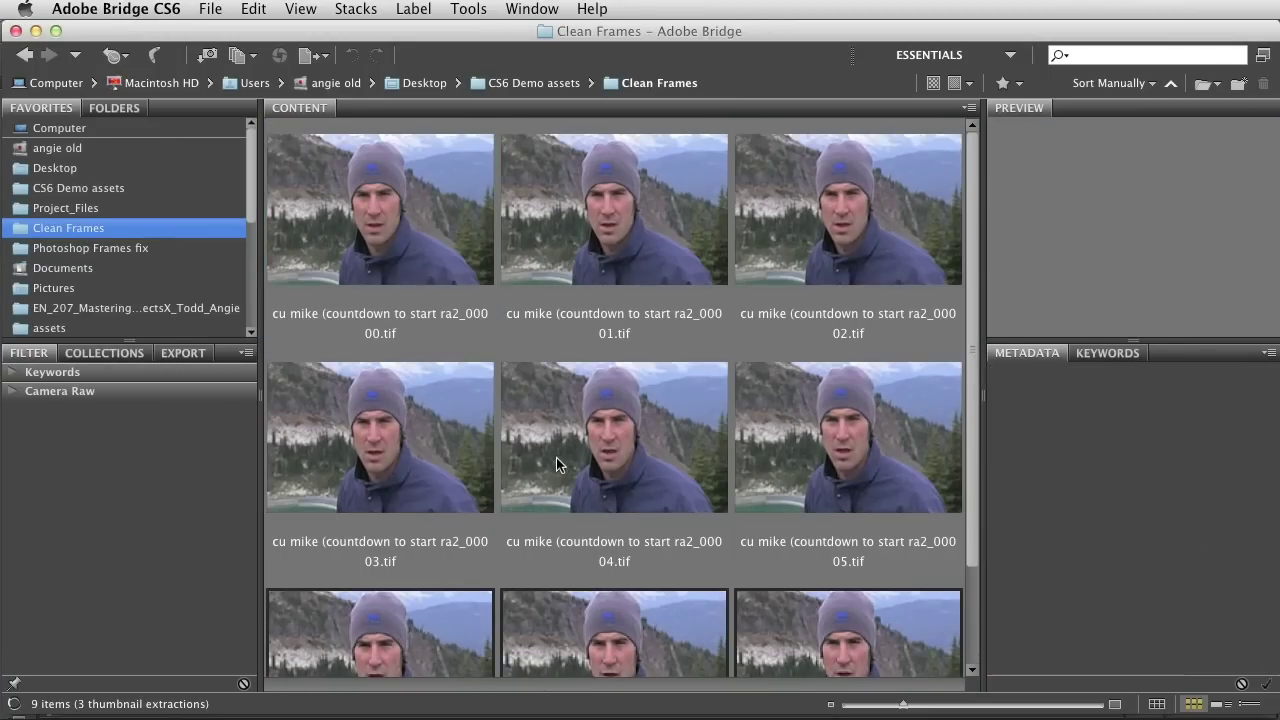
left_click(400, 264)
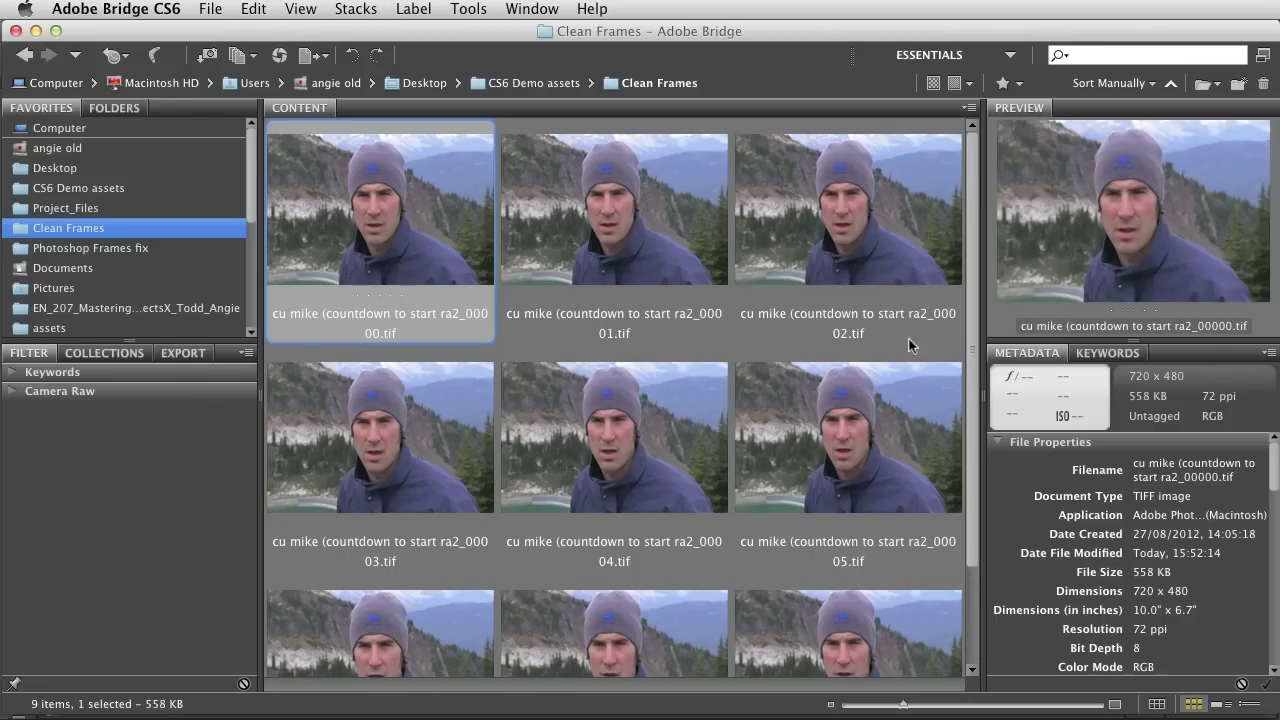
Enlarge the preview with files in one column and step through the cleaned frames
left_click_drag(1139, 343, 1095, 562)
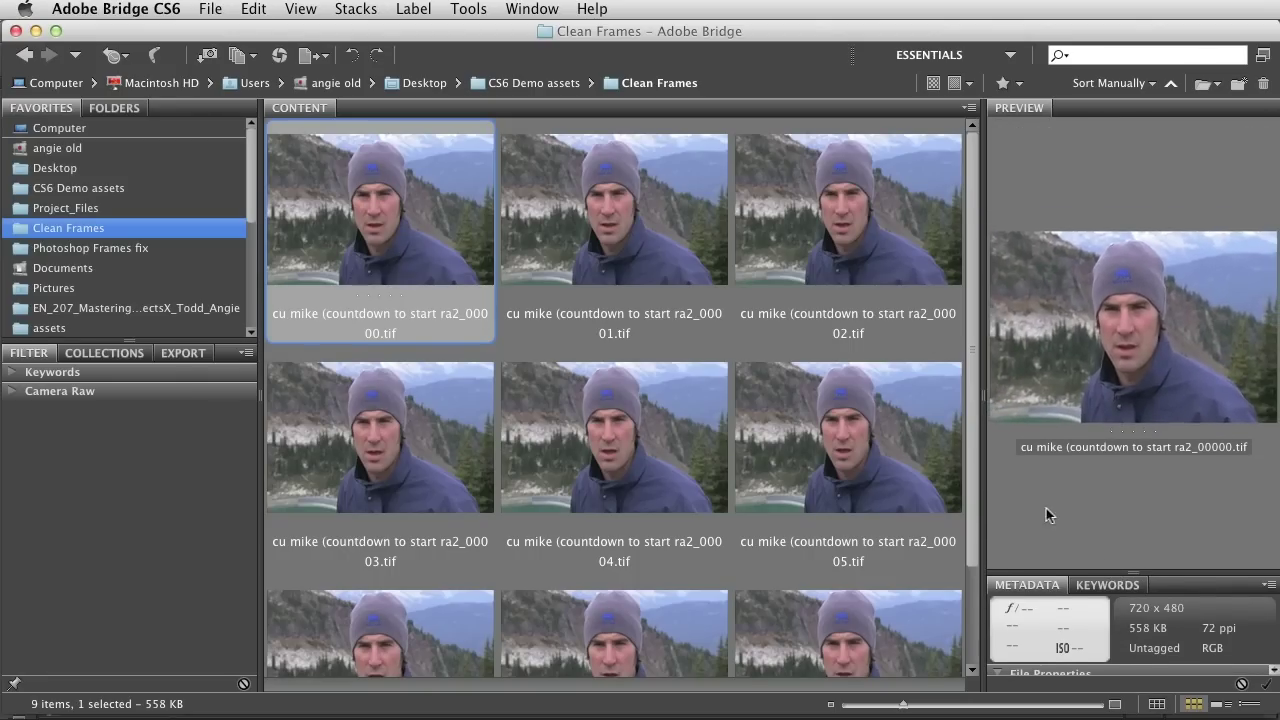
left_click_drag(987, 396, 573, 396)
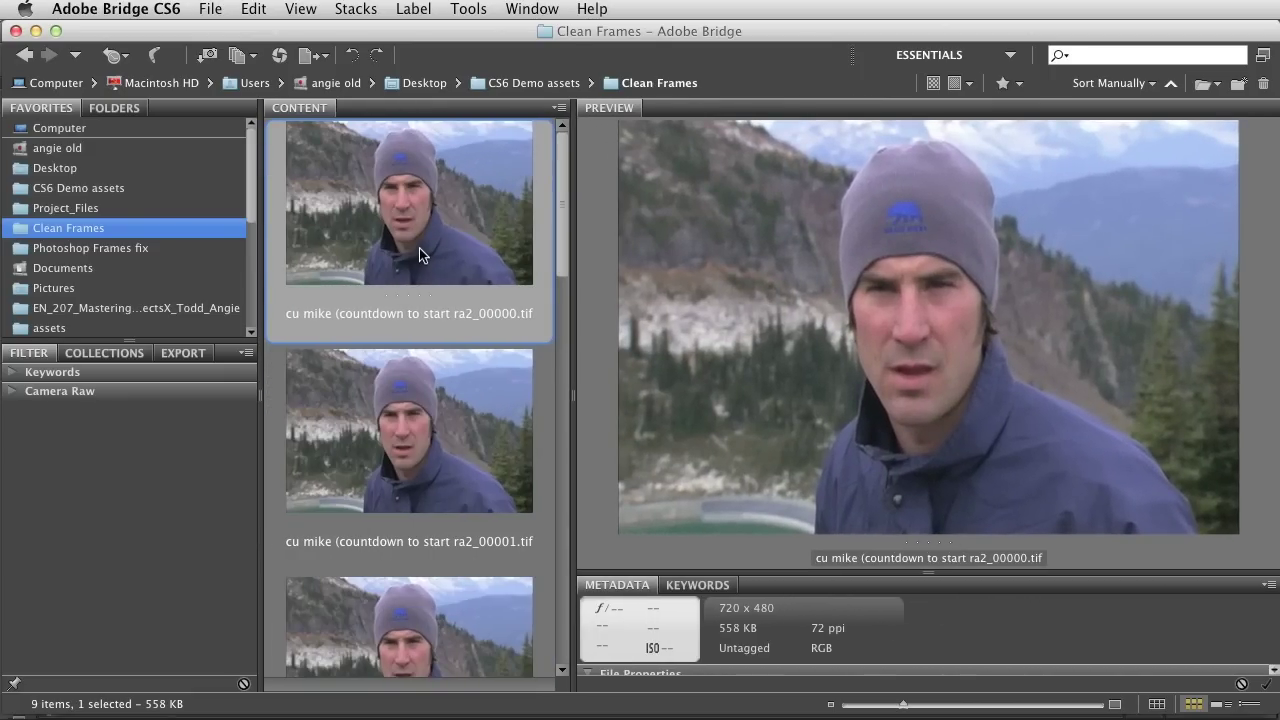
key("Down")
key("Down")
key("Down")
key("Down")
key("Down")
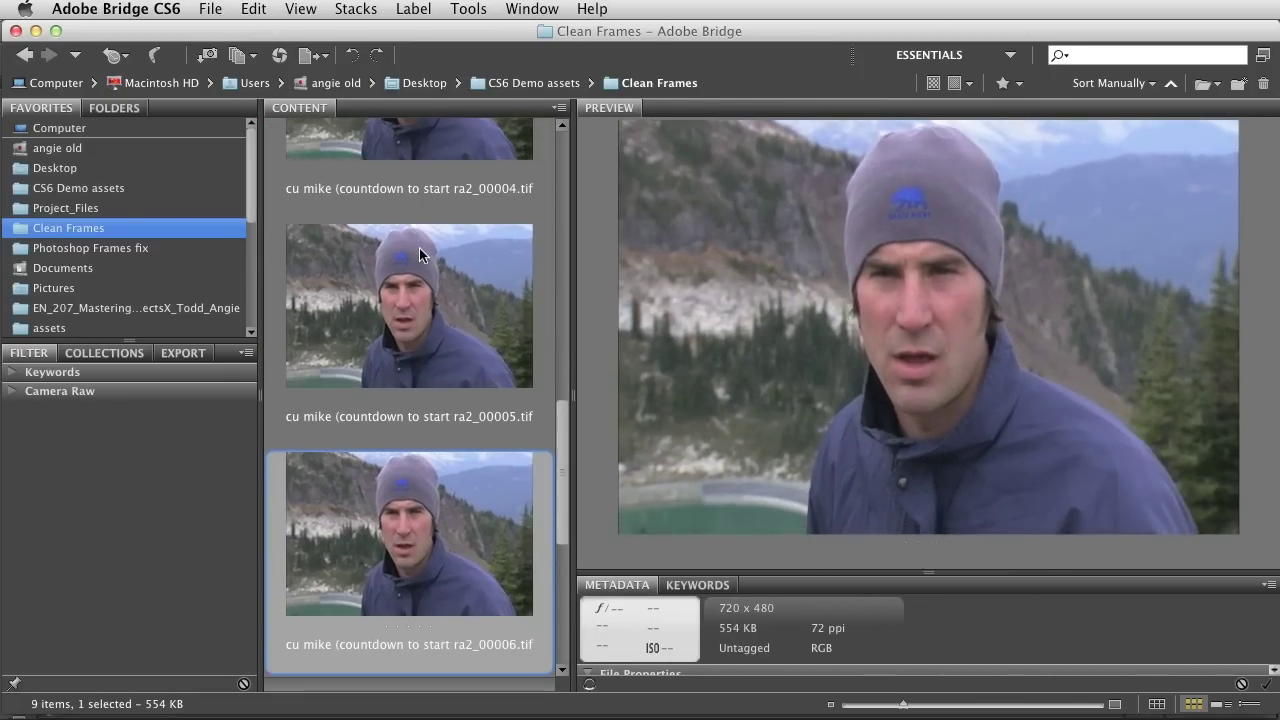
key("Down")
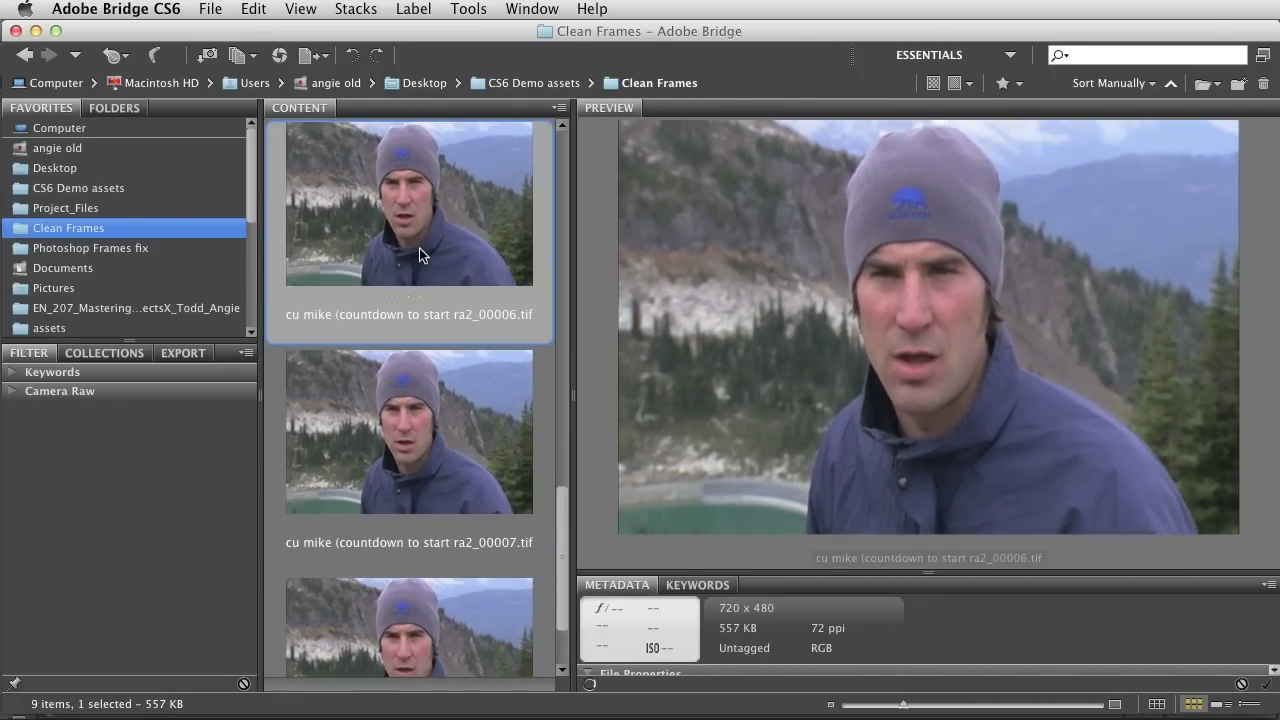
key("Up")
key("Up")
key("Up")
key("Up")
key("Up")
key("Up")
key("Down")
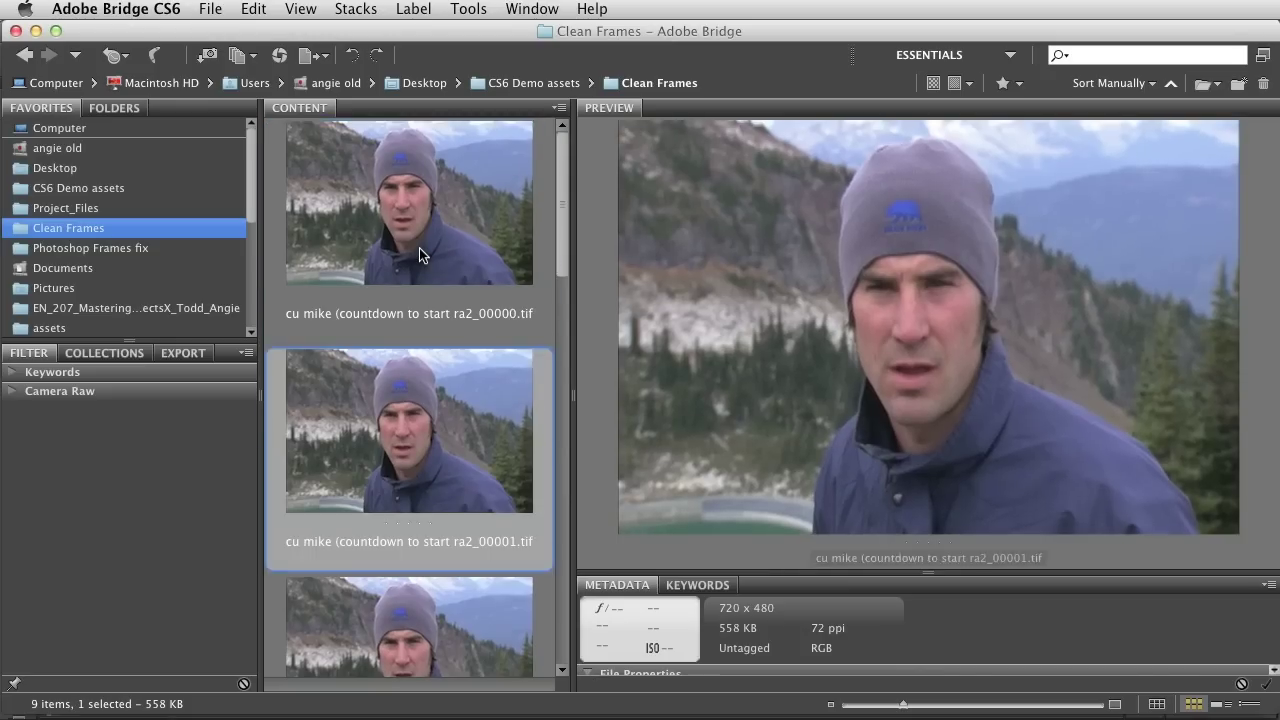